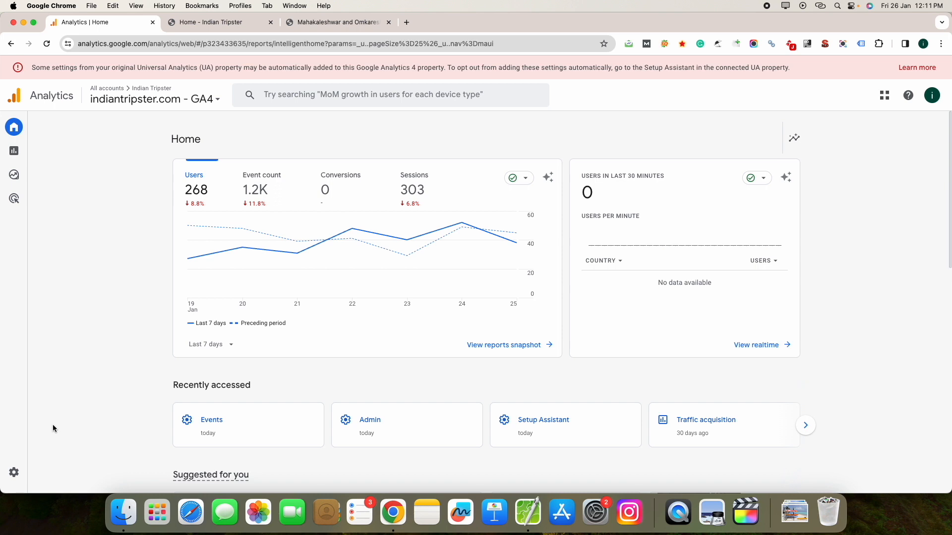
- Open the Events list in the property's data display settings in Admin
left_click(18, 480)
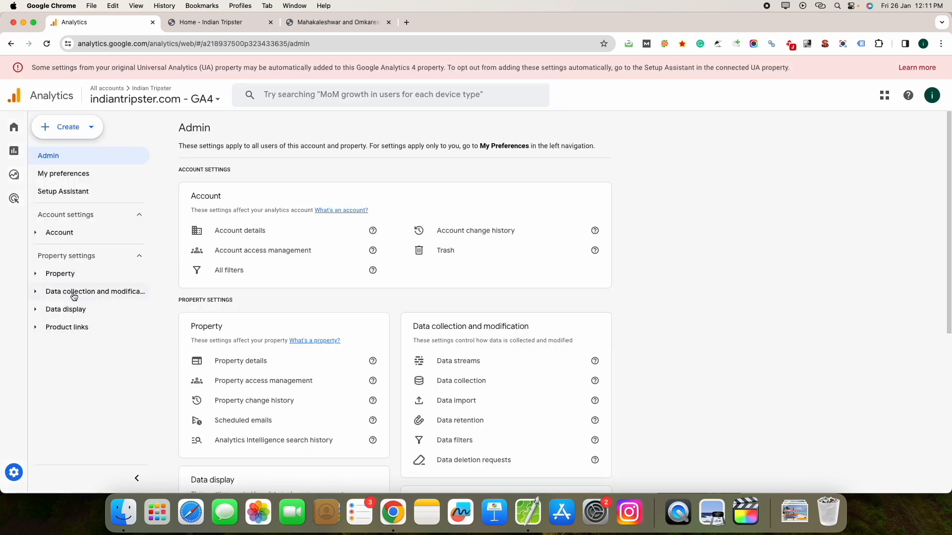
left_click(36, 311)
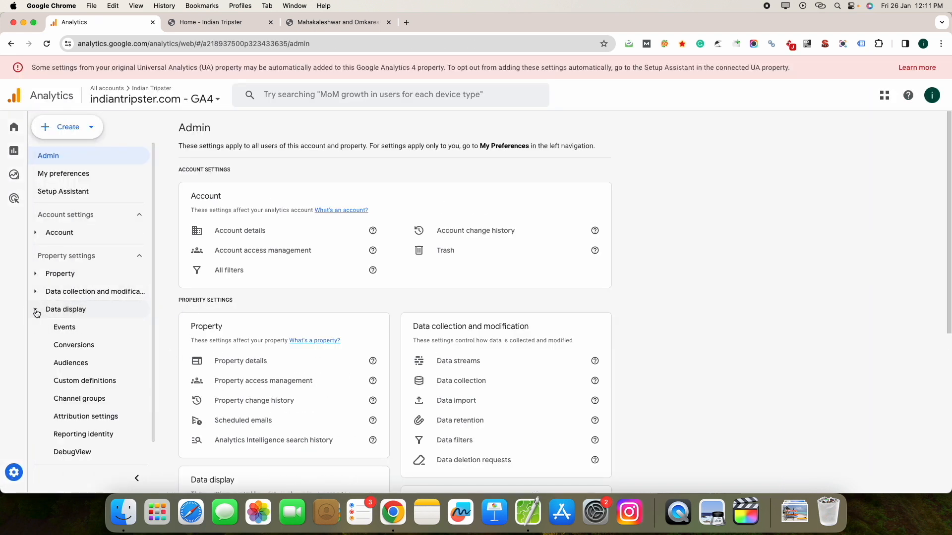
left_click(65, 329)
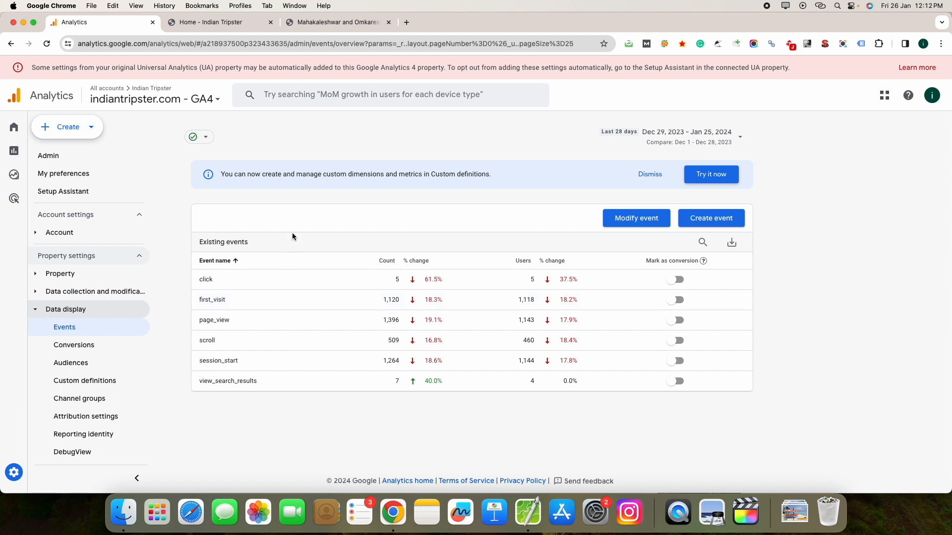
- Look through the Indian Tripster home page and examine the Mahakaleshwar and Omkareshsaswar tour package page with its booking form
left_click(236, 29)
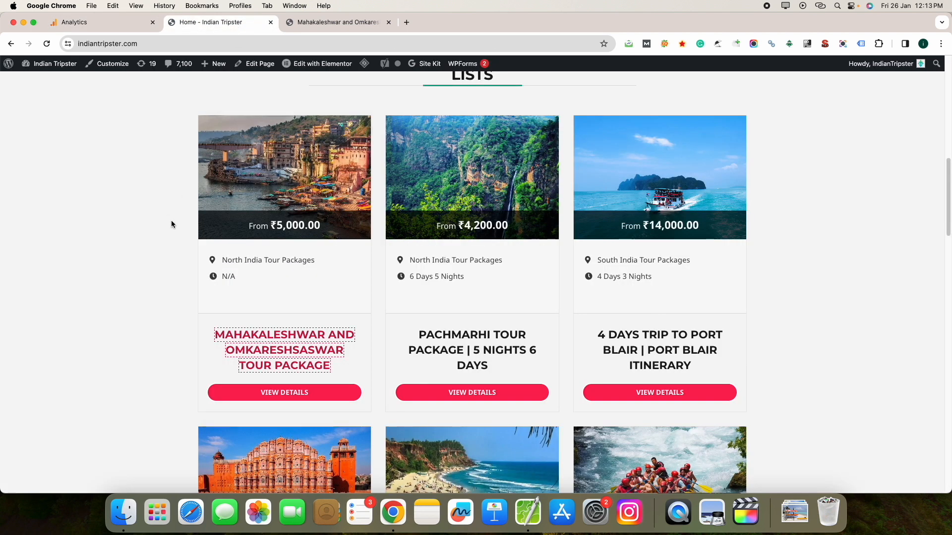
scroll(171, 221, "up", 10)
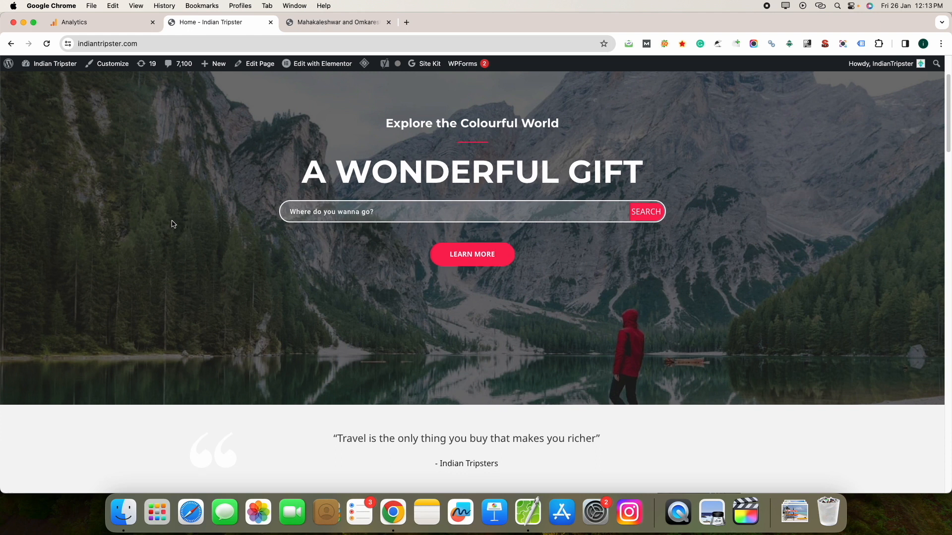
scroll(172, 224, "down", 10)
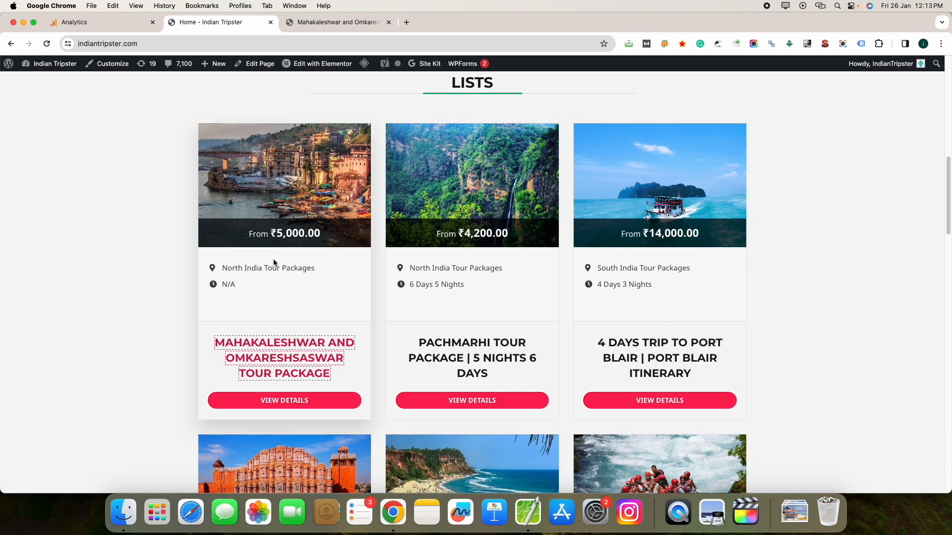
left_click(283, 344, "super")
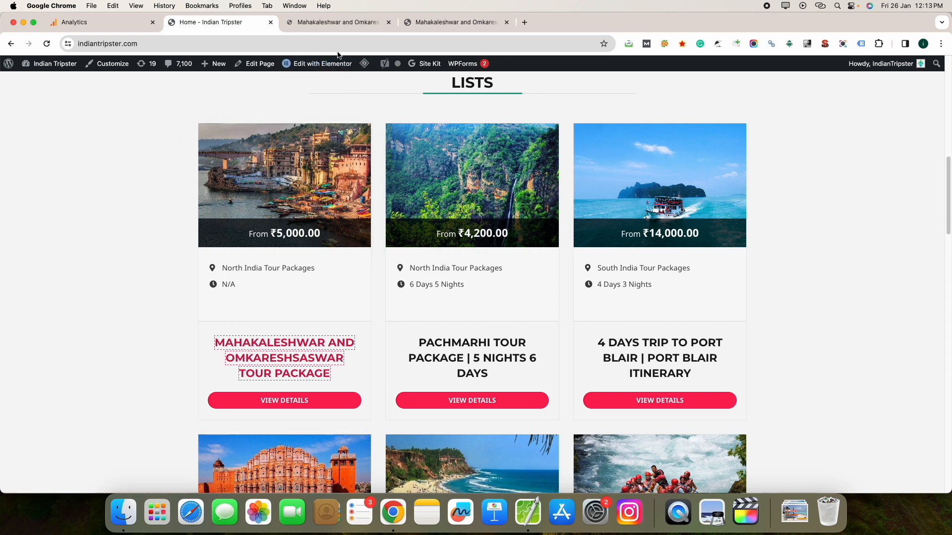
left_click(337, 22)
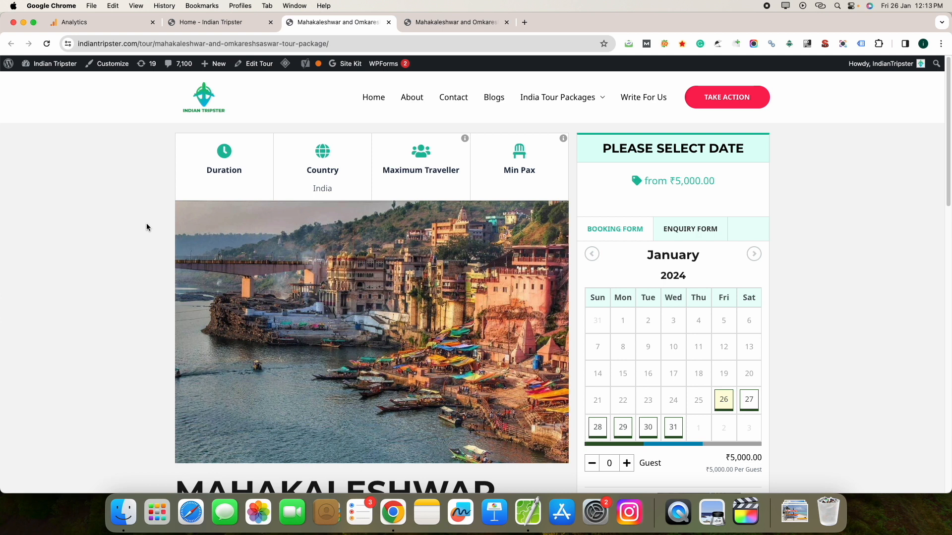
scroll(147, 226, "down", 1)
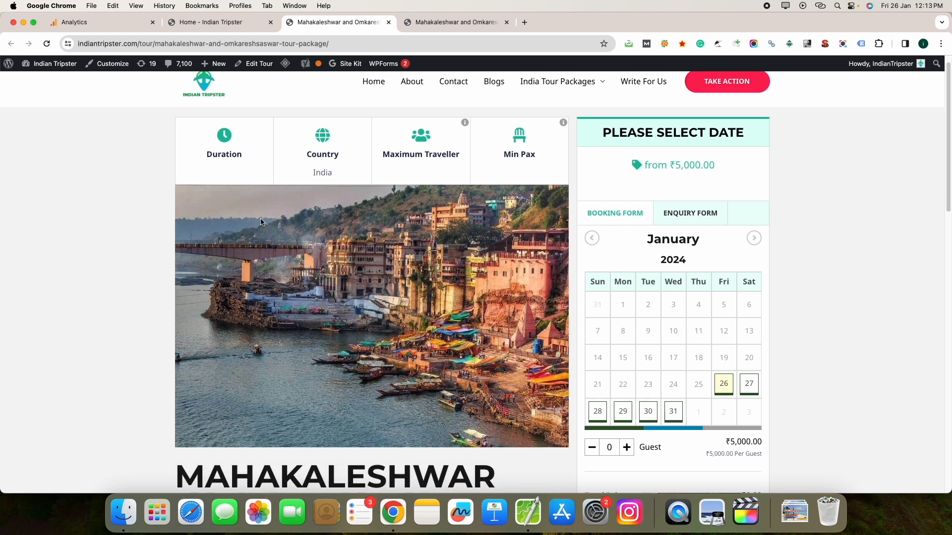
scroll(290, 234, "down", 1)
scroll(290, 234, "down", 3)
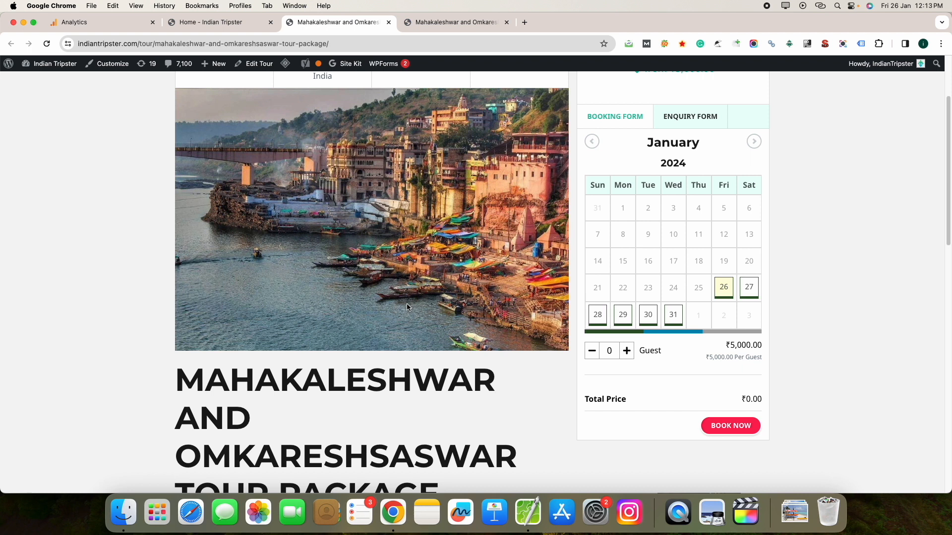
scroll(407, 307, "up", 1)
scroll(407, 307, "up", 5)
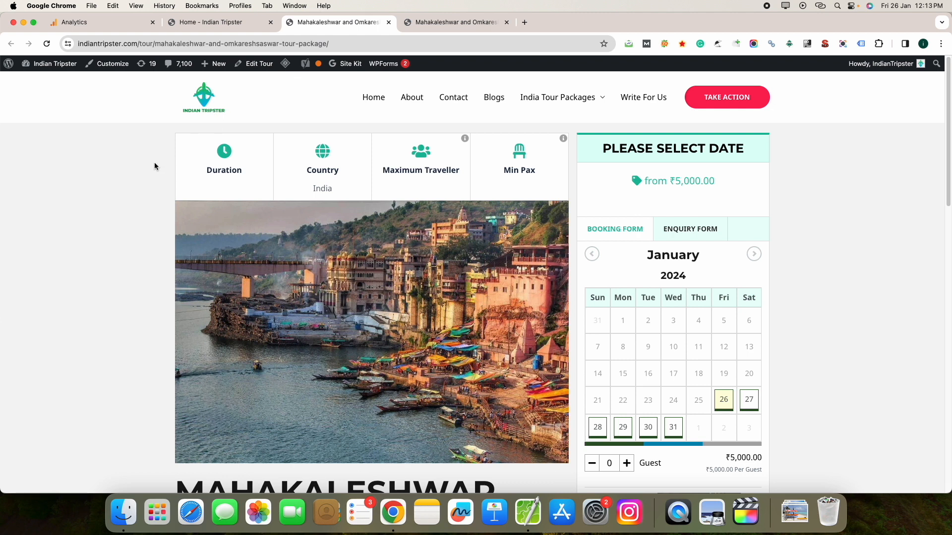
left_click(334, 43)
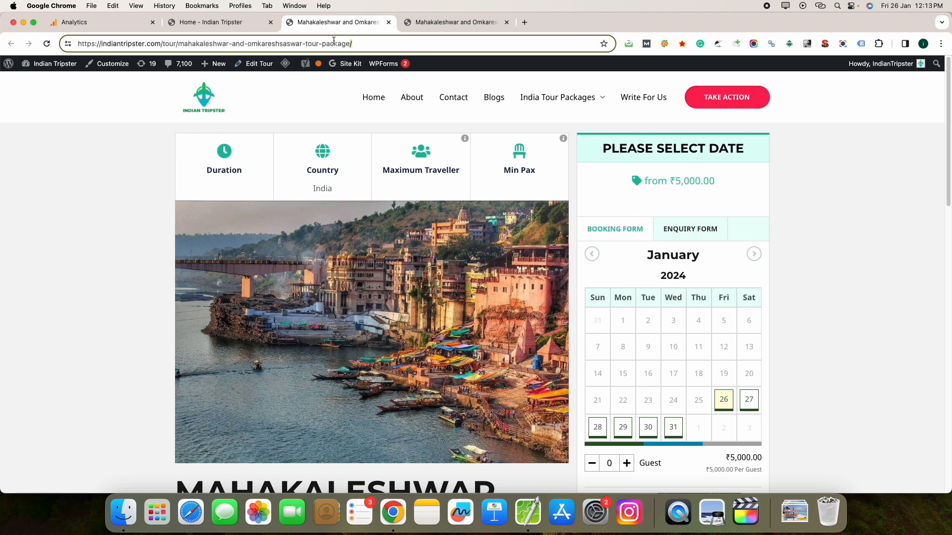
left_click_drag(162, 44, 382, 55)
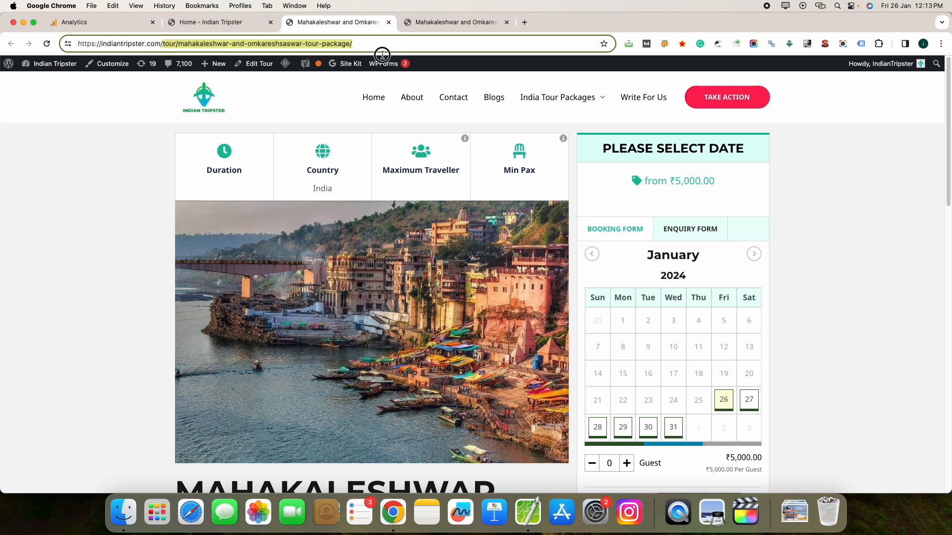
type("than")
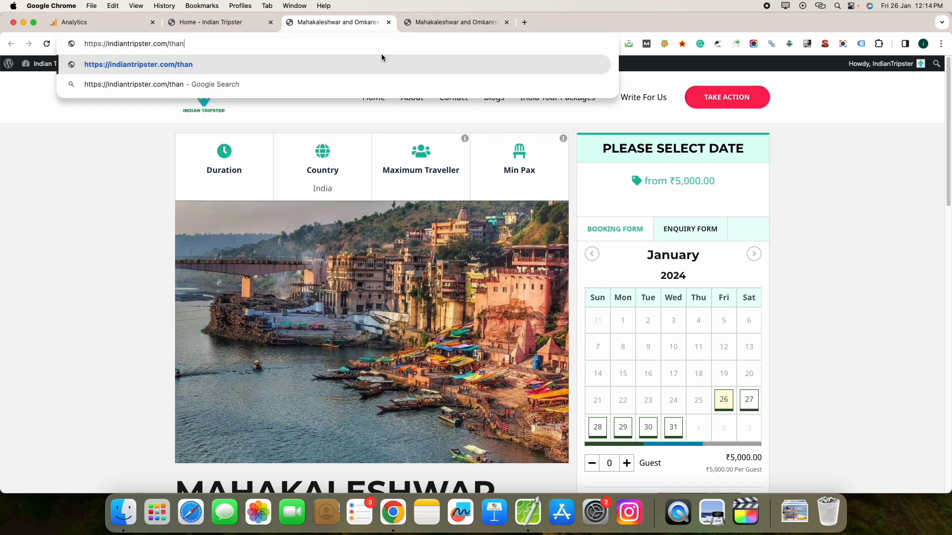
type("k-you/")
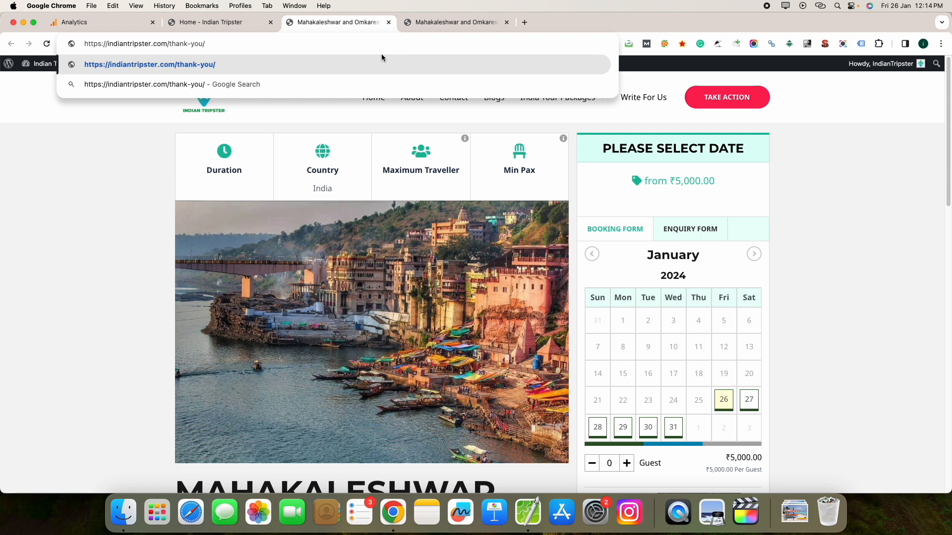
key("Return")
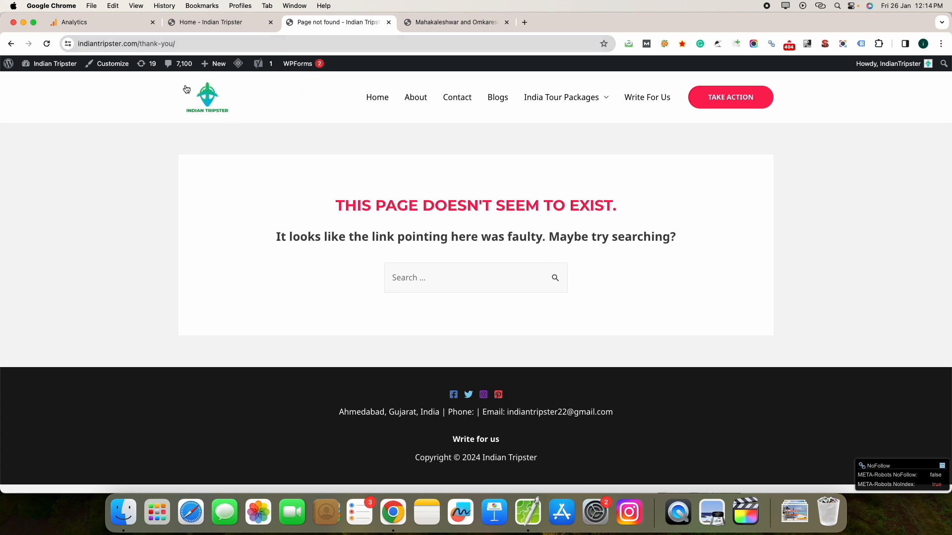
- Start a new custom event in Google Analytics and name it thank_you_page
left_click(102, 25)
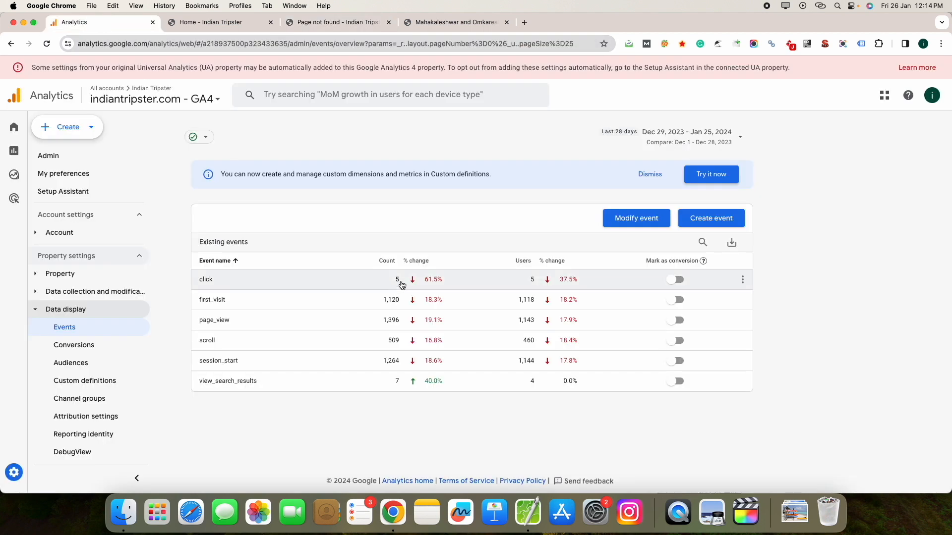
left_click(709, 220)
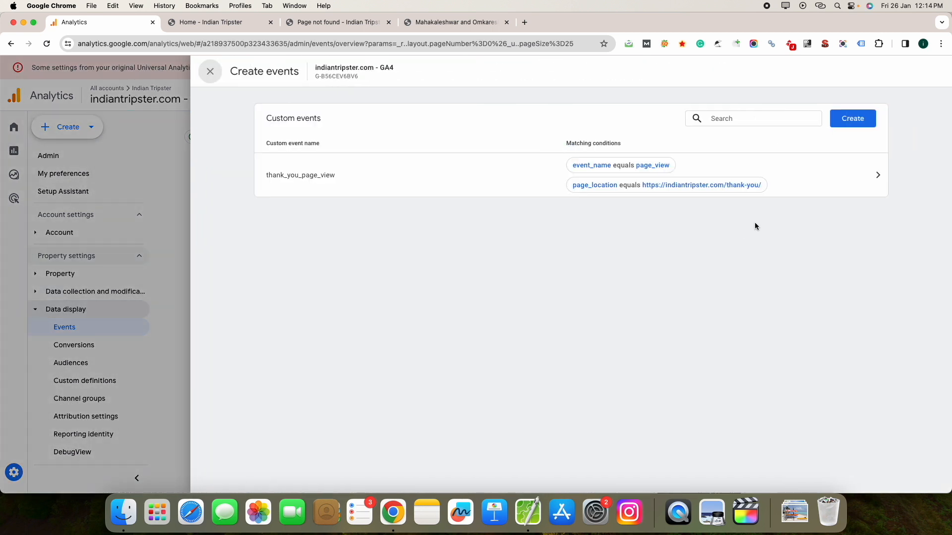
left_click(853, 124)
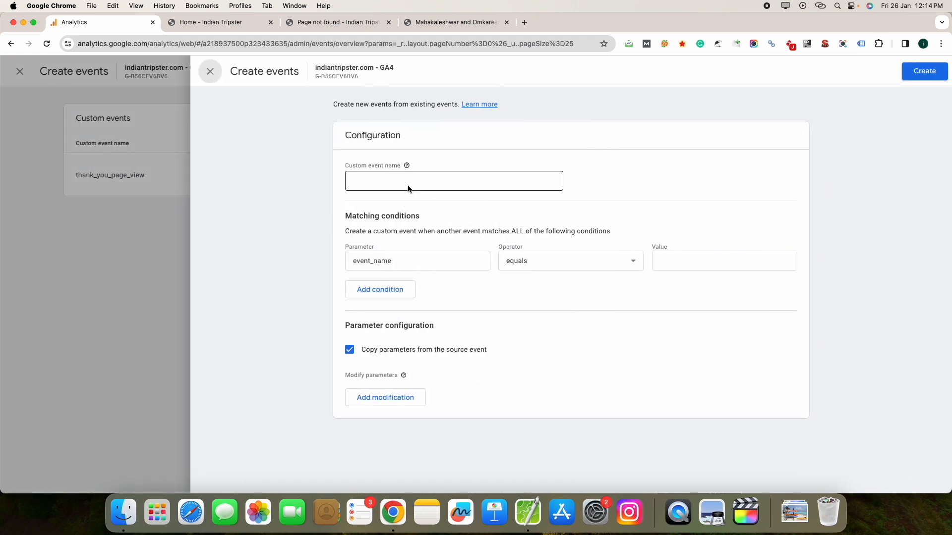
left_click(391, 181)
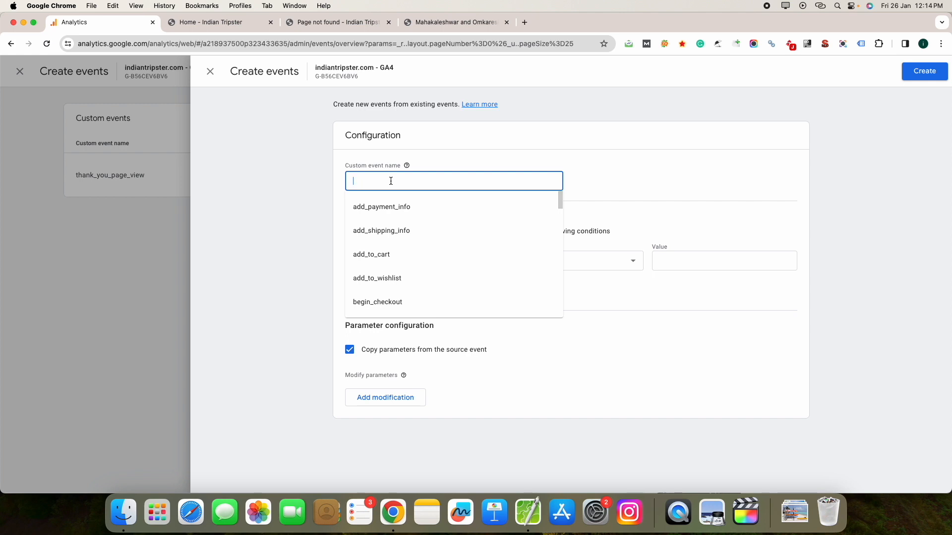
type("thank")
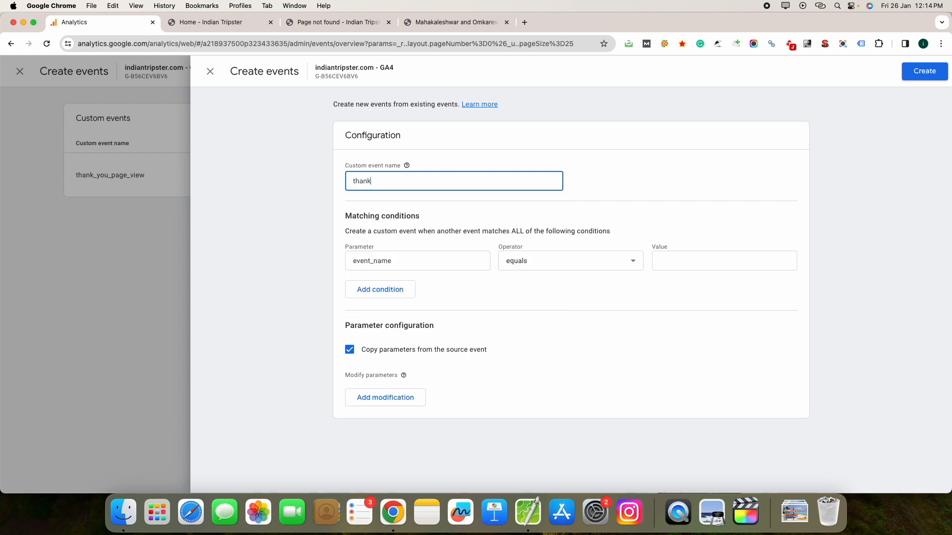
type("_you_page")
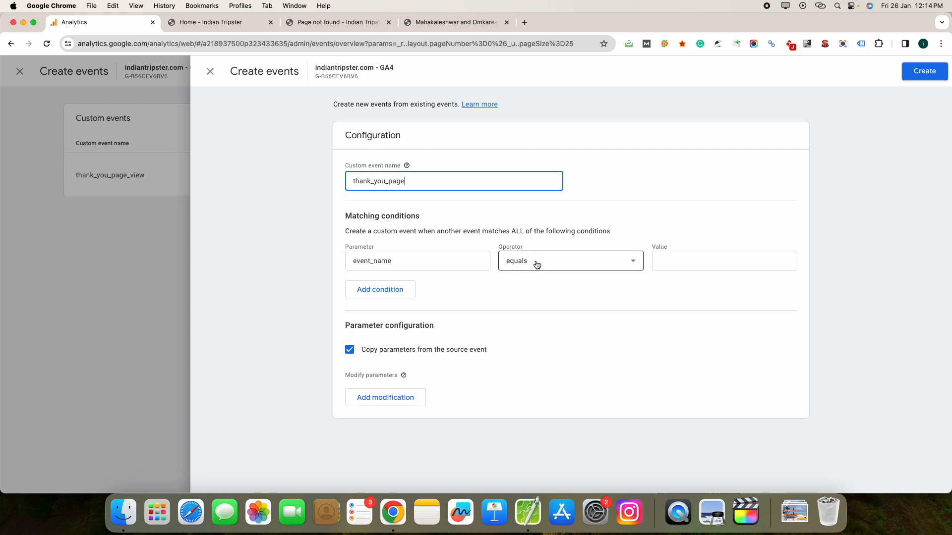
- Set the first matching condition to event_name equals page_view and add a second condition on the page_location parameter
left_click(680, 264)
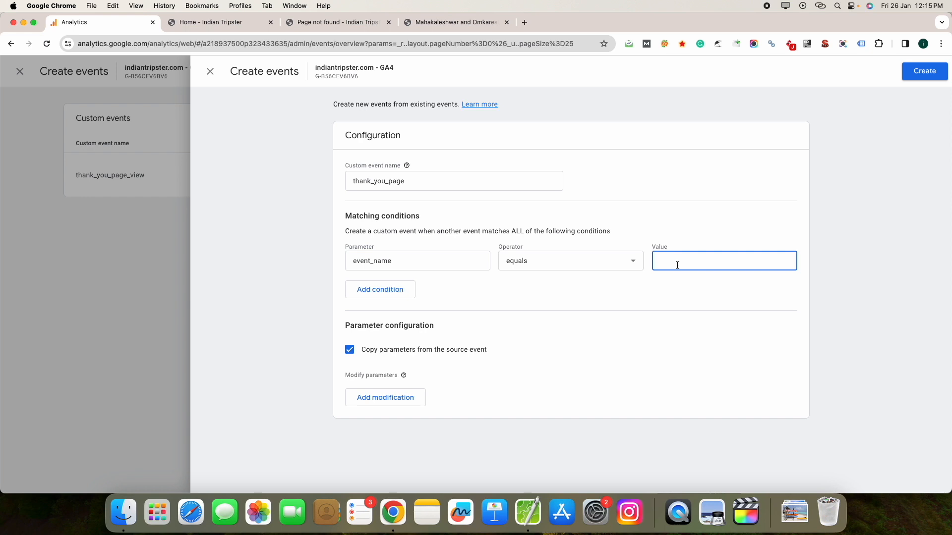
type("page_view")
left_click(392, 295)
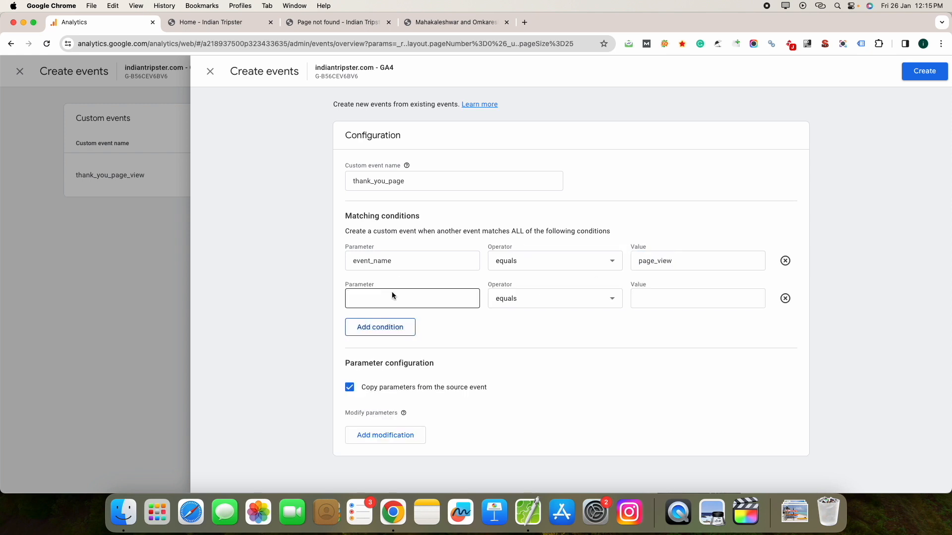
left_click(391, 298)
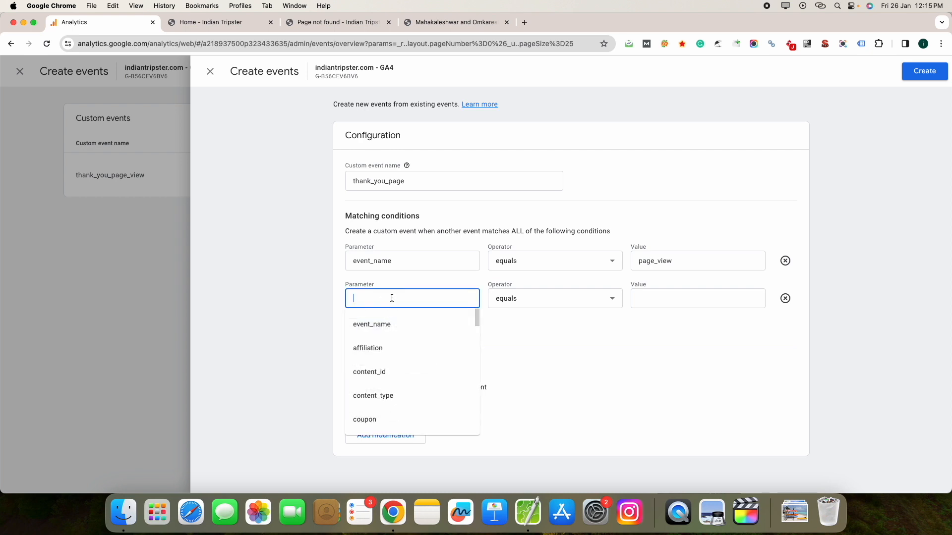
type("page")
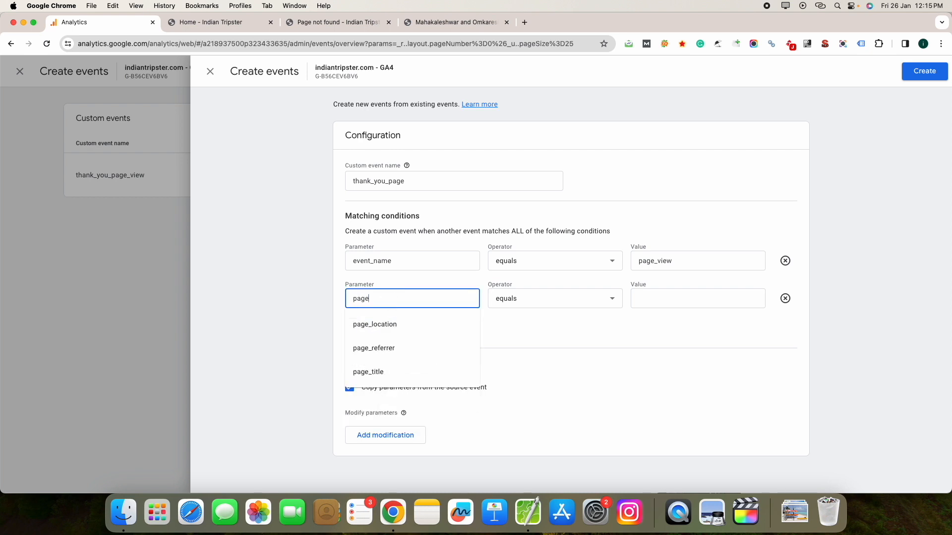
left_click(392, 324)
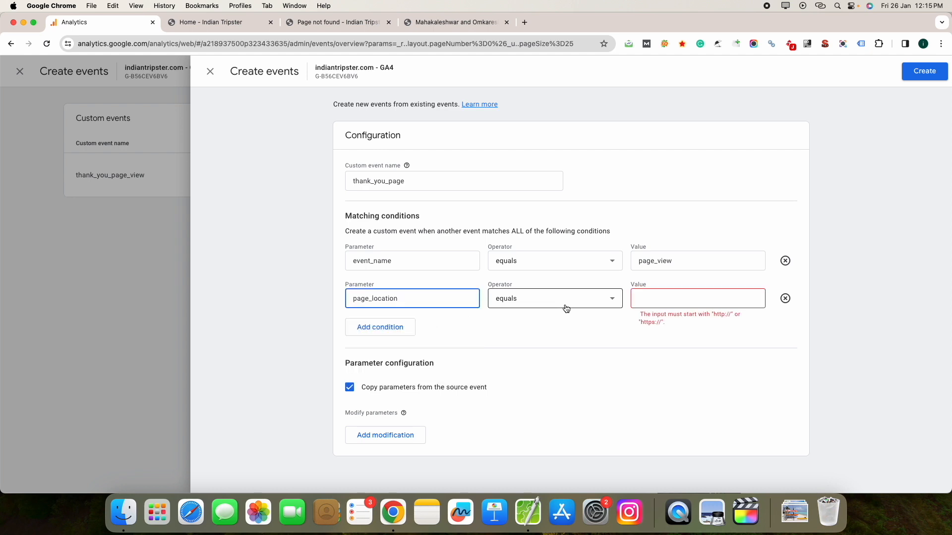
left_click(680, 299)
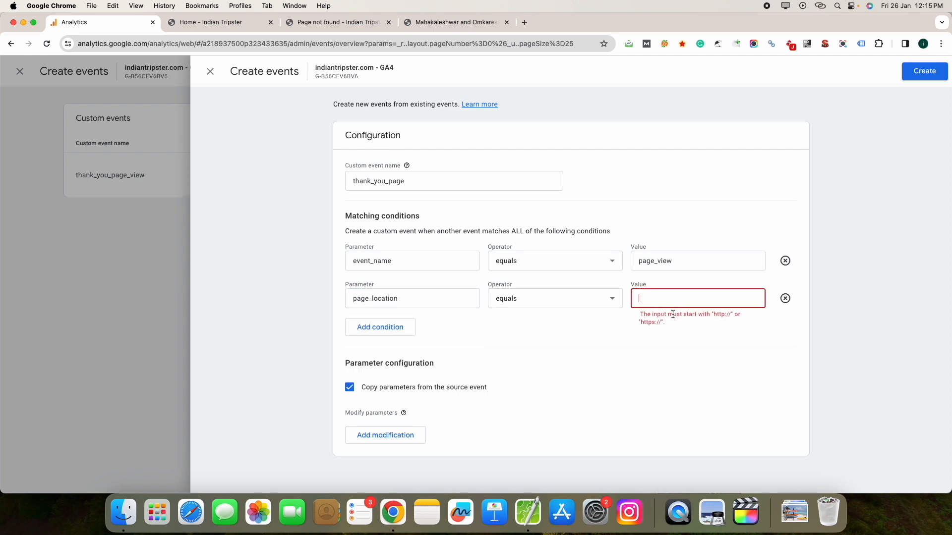
left_click(642, 318)
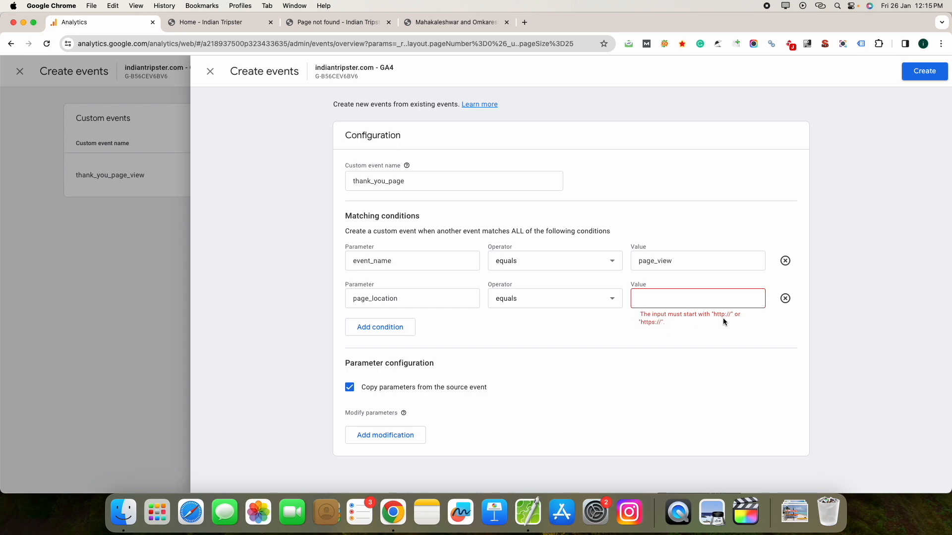
left_click(662, 301)
left_click(343, 26)
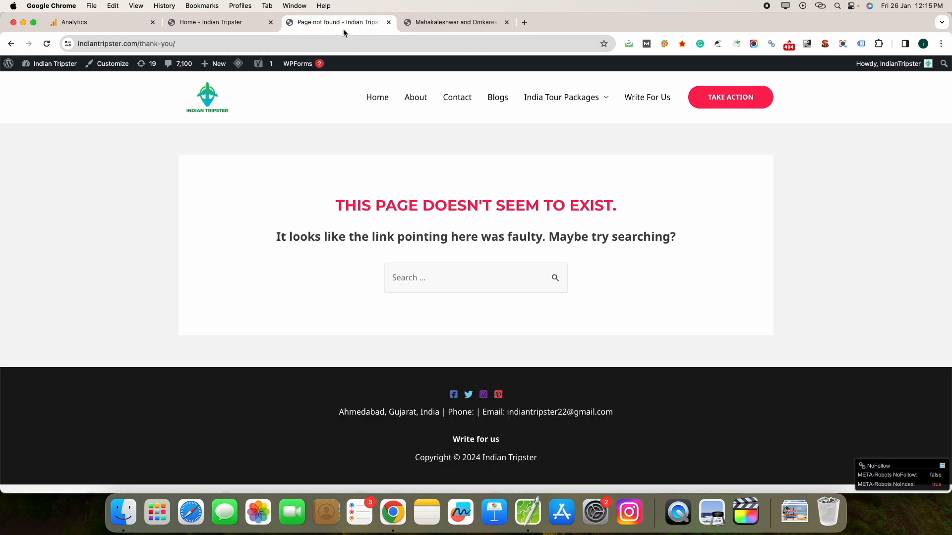
left_click(367, 44)
key("super+c")
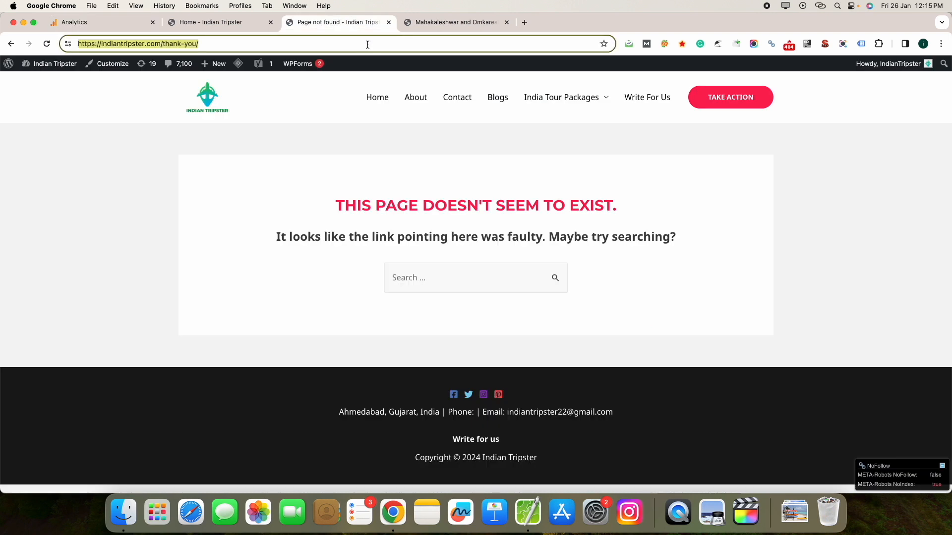
left_click(103, 19)
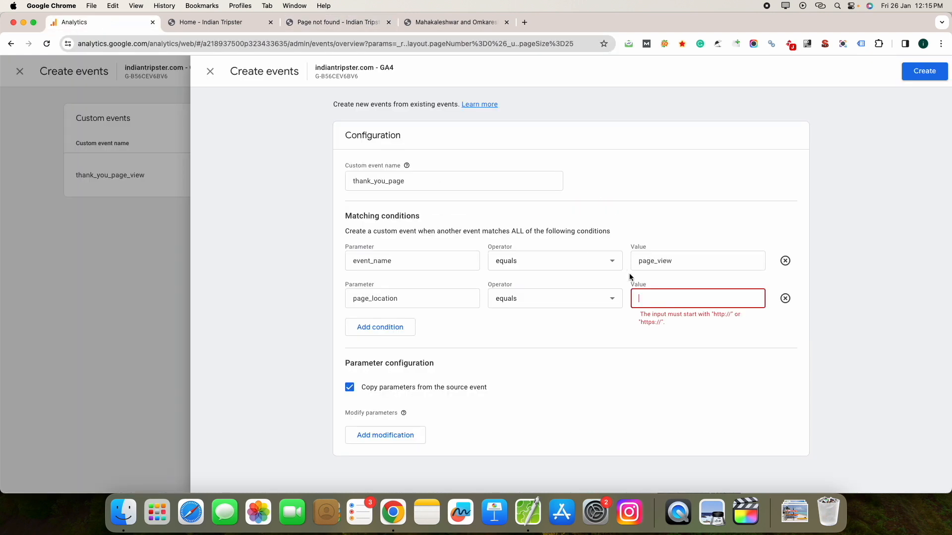
left_click(679, 296)
key("super+v")
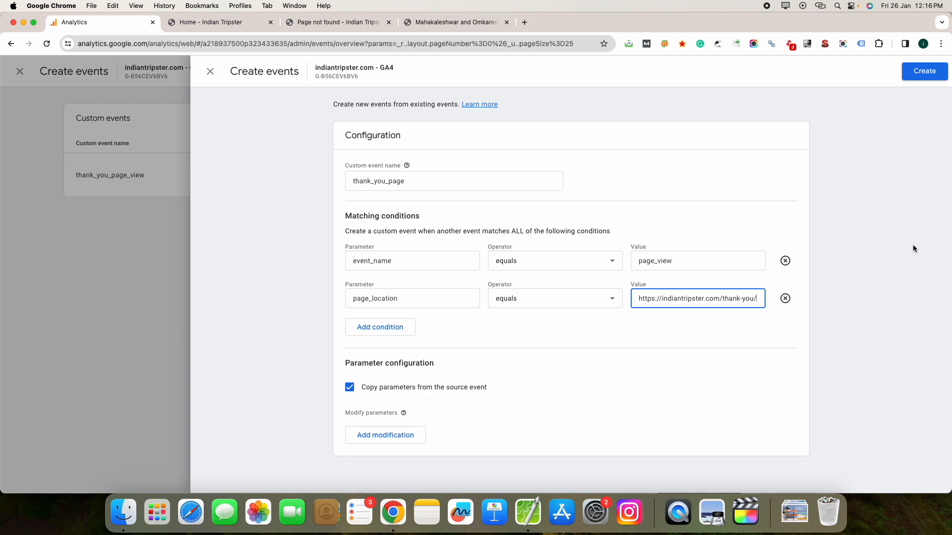
left_click(925, 72)
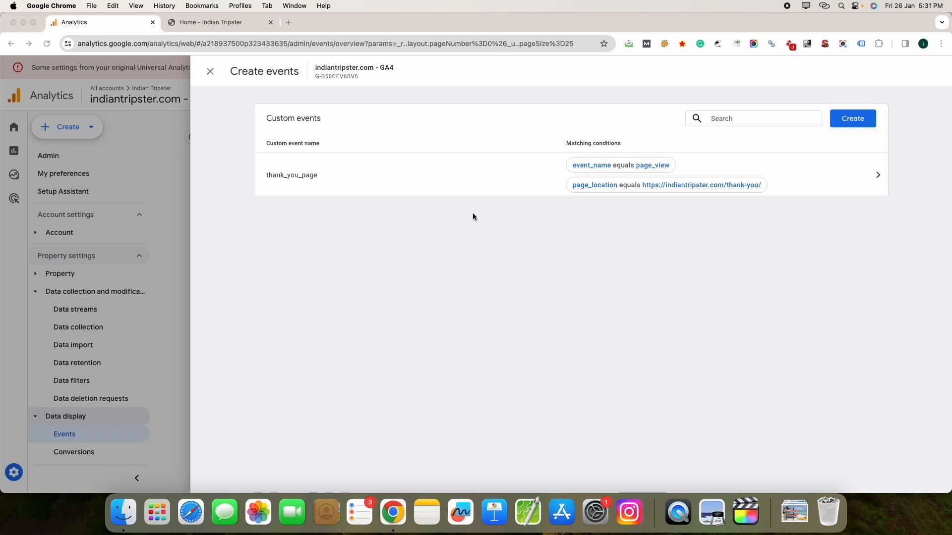
- Switch to the Indian Tripster website and open the Mahakaleshwar and Omkareshsaswar tour package page in a new tab
left_click(232, 24)
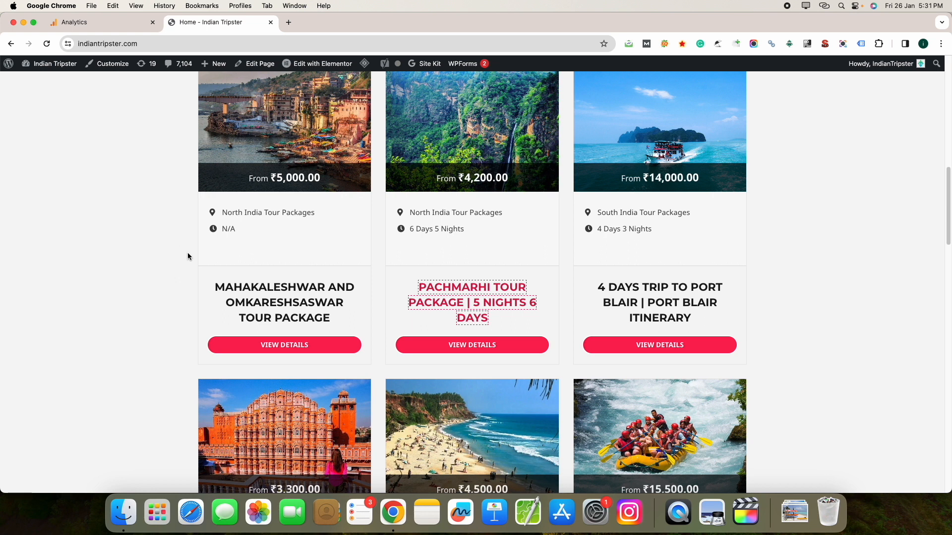
left_click(276, 303, "super")
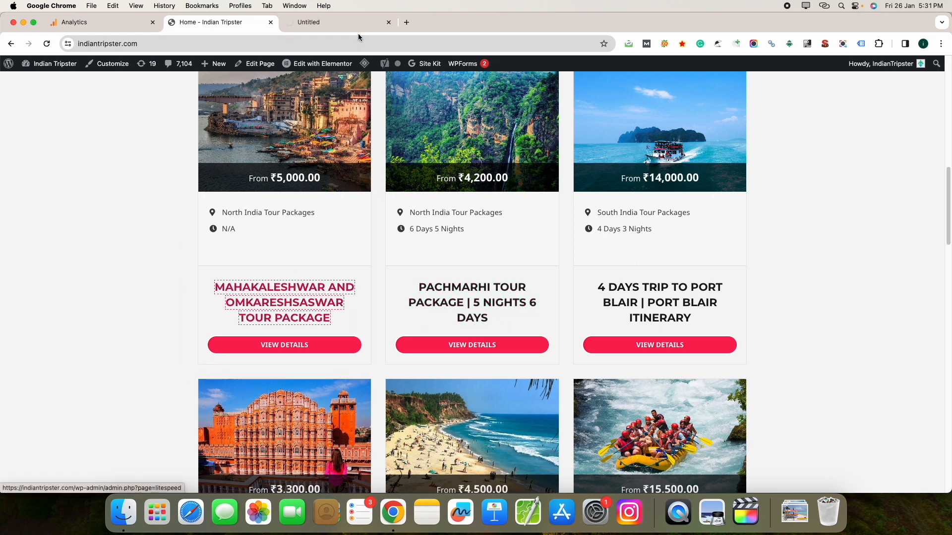
left_click(357, 22)
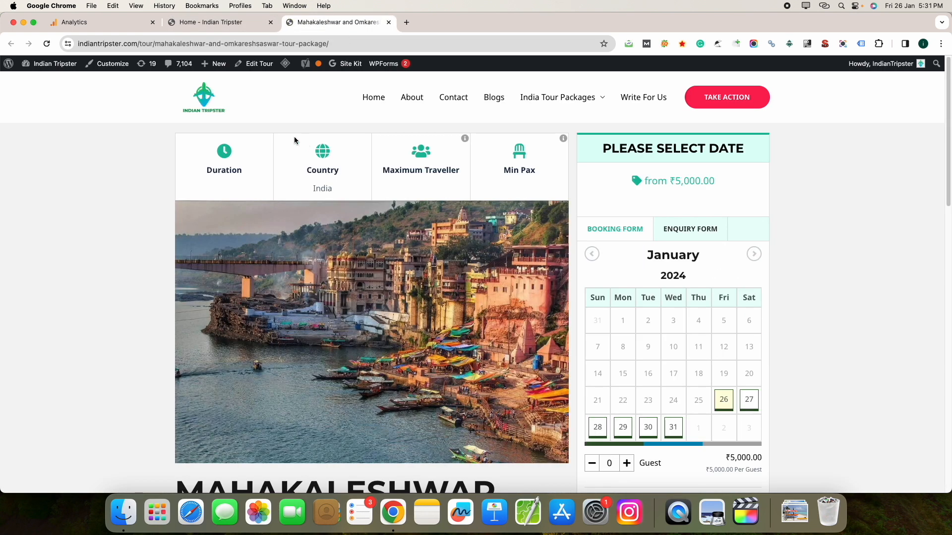
scroll(208, 185, "down", 5)
scroll(177, 183, "down", 2)
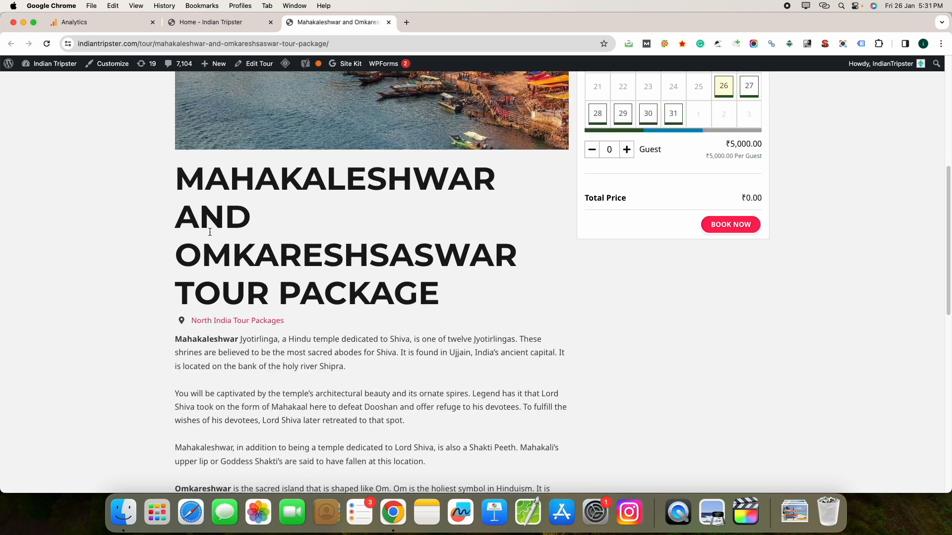
- Open the Pachmarhi tour package page from the website's home page in another new tab
left_click(219, 23)
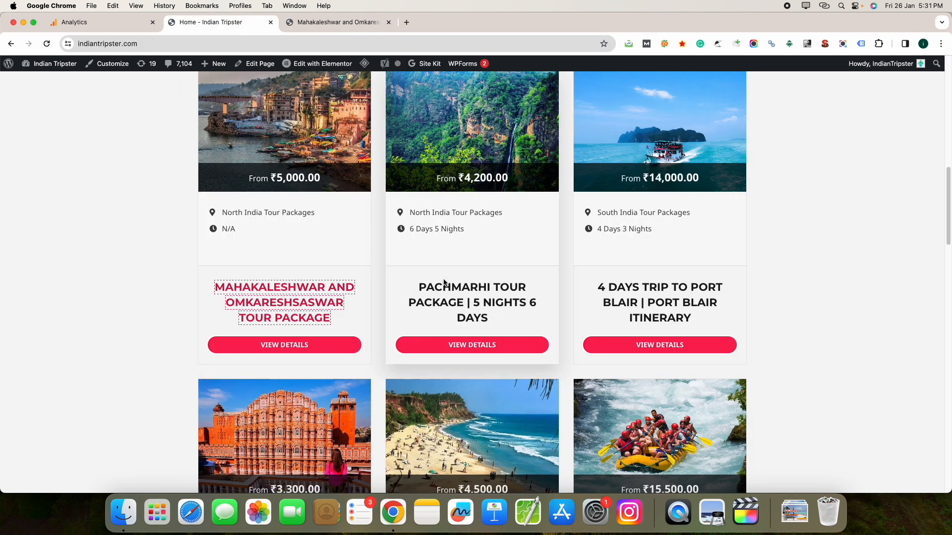
left_click(471, 303, "super")
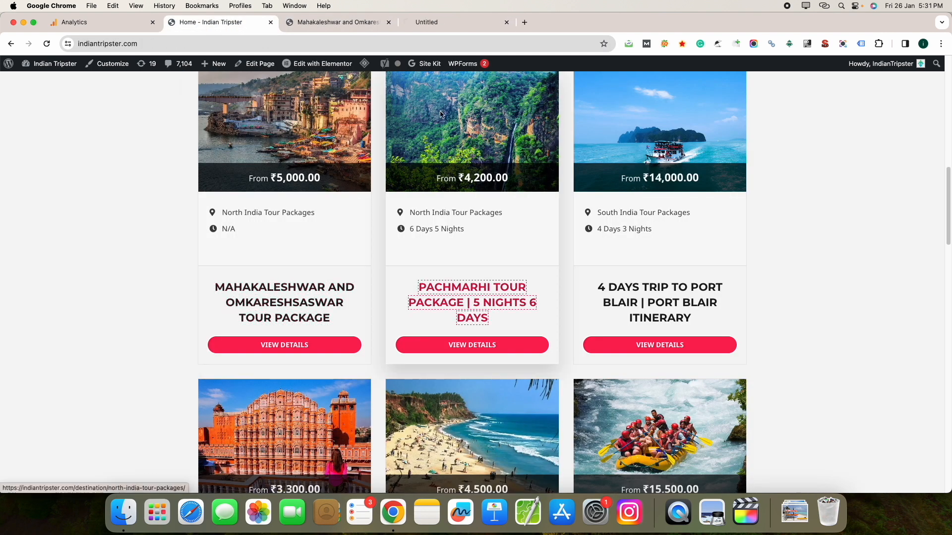
left_click(447, 22)
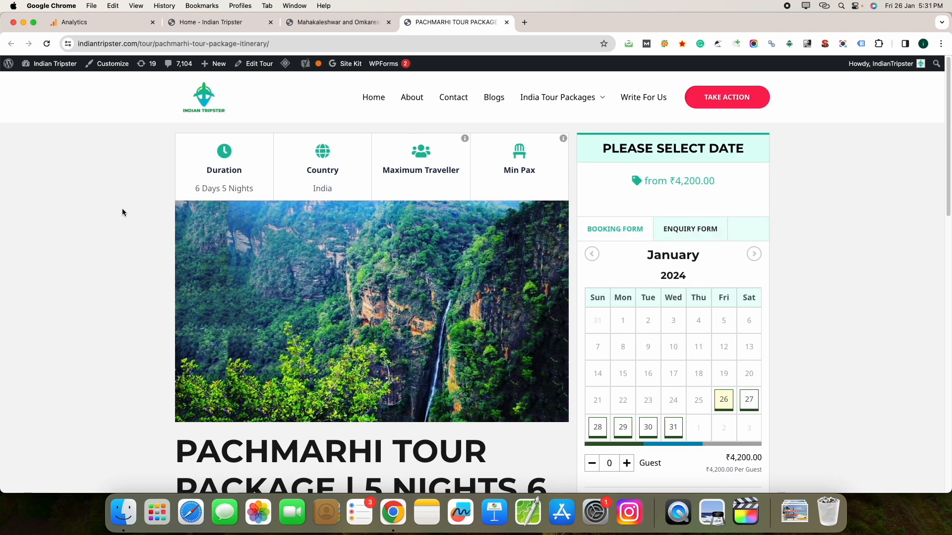
scroll(209, 205, "down", 3)
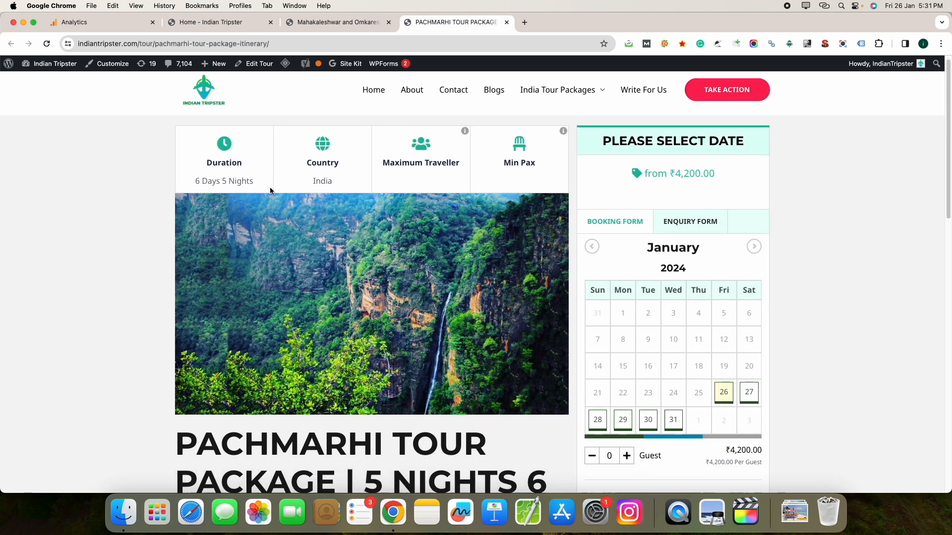
left_click(337, 22)
left_click(155, 44)
left_click(155, 44)
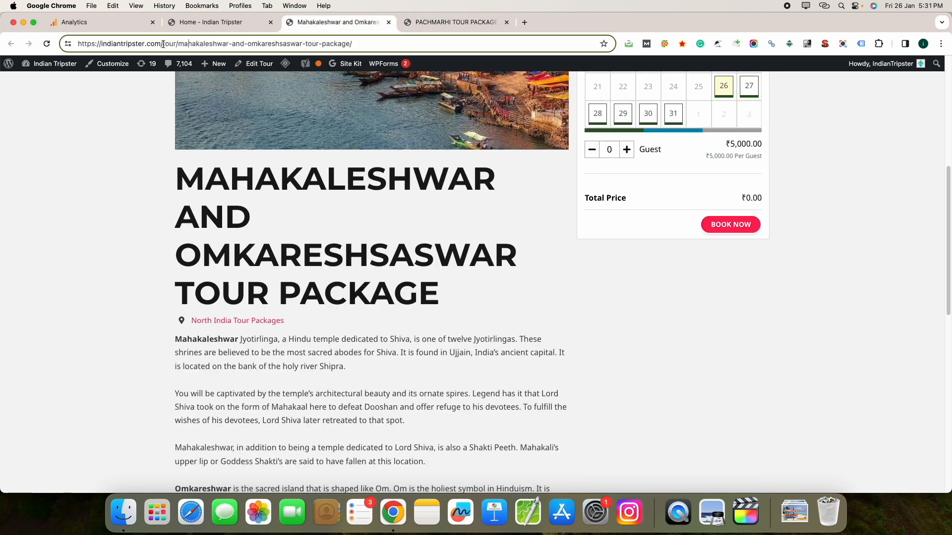
left_click_drag(177, 44, 78, 44)
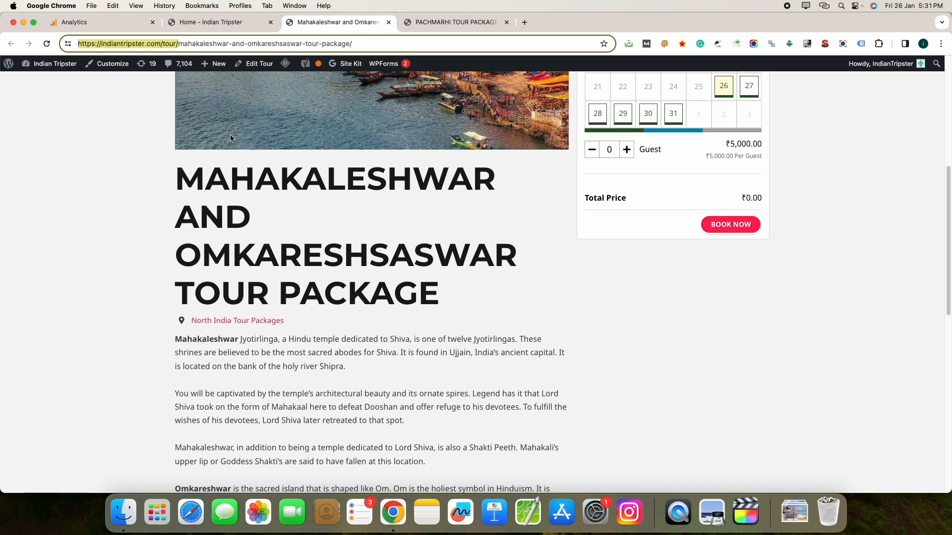
left_click(223, 25)
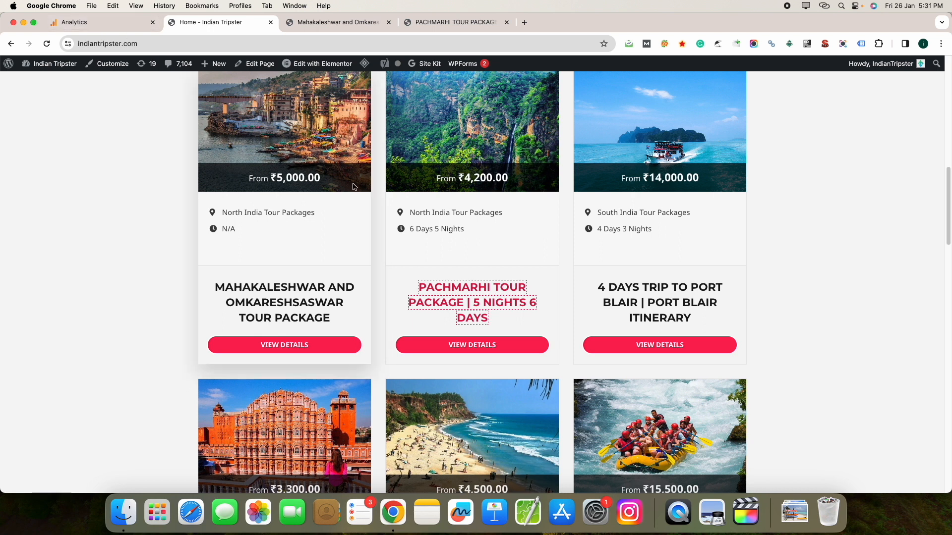
left_click(332, 22)
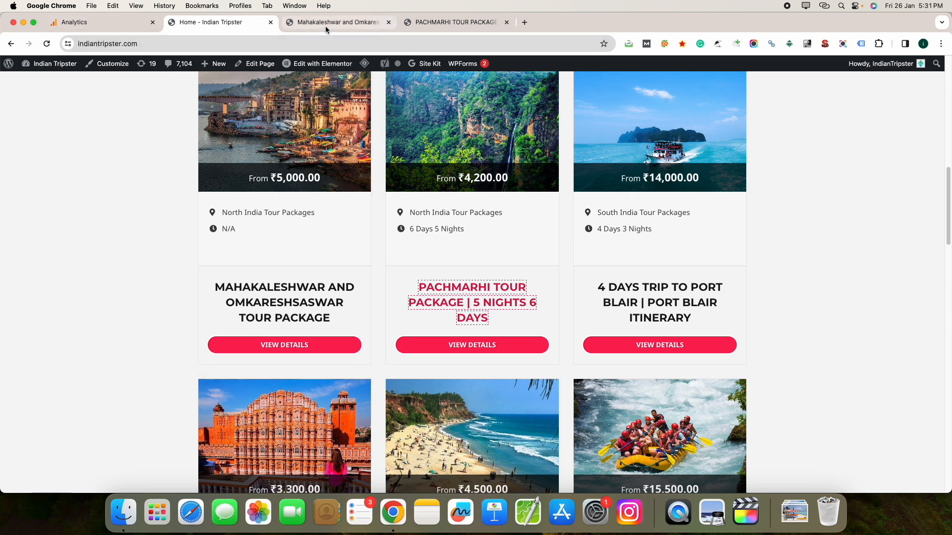
left_click(176, 44)
left_click_drag(177, 43, 78, 44)
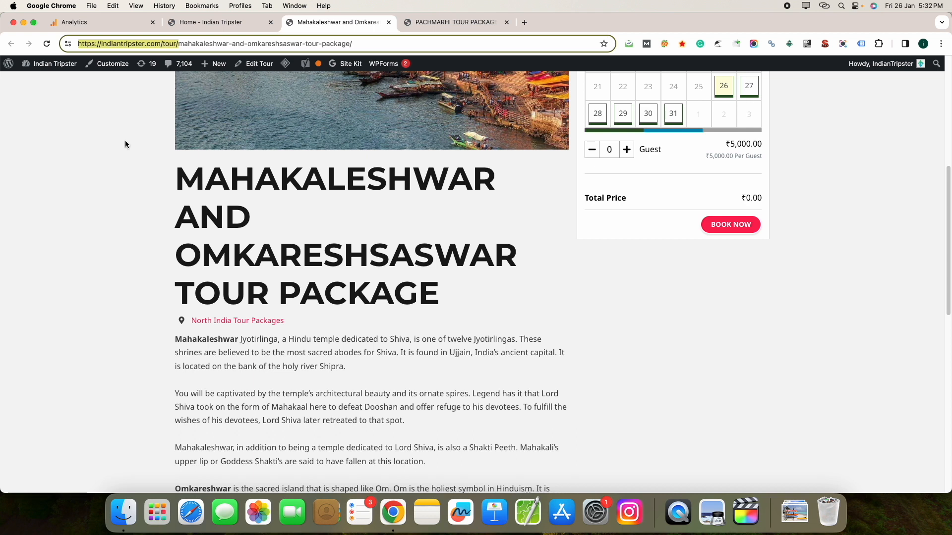
- Start another custom event in Google Analytics and enter instagram_ as the beginning of its name
left_click(92, 28)
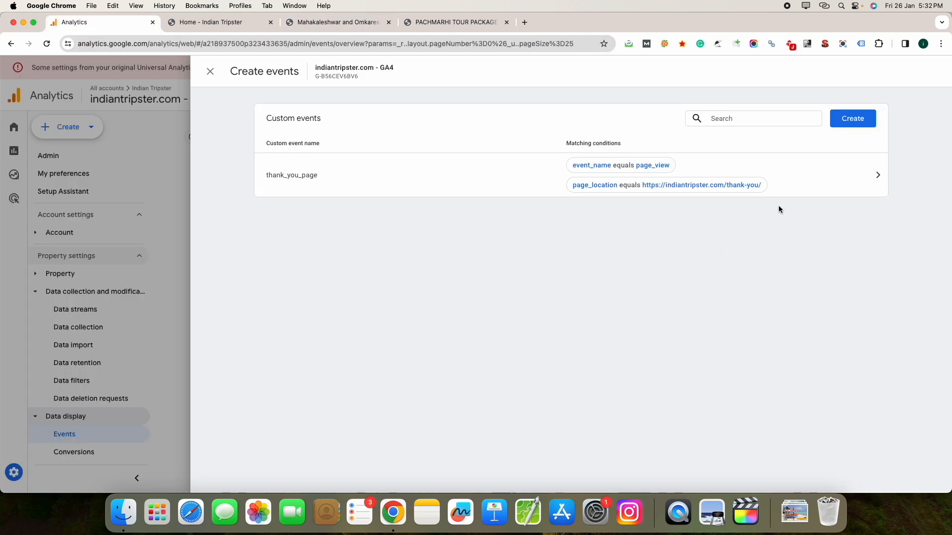
left_click(855, 119)
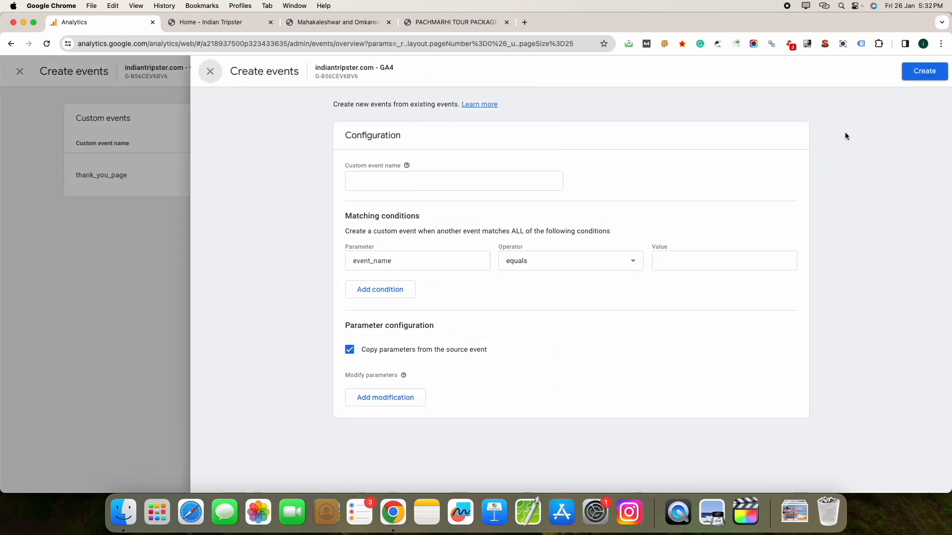
left_click(511, 189)
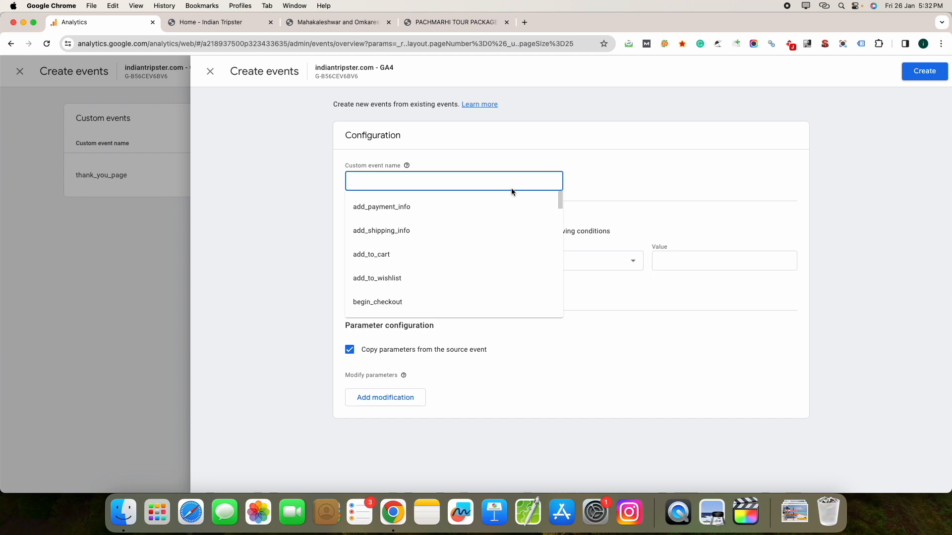
type("insta")
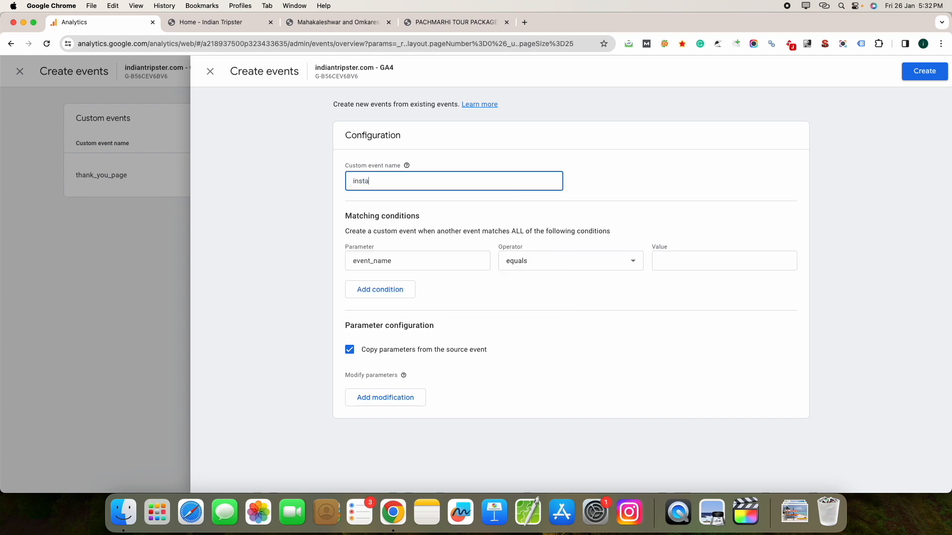
type("gra")
type("m")
type("_")
type("pd")
key("BackSpace")
type("roduct_pa")
key("BackSpace")
key("BackSpace")
key("BackSpace")
key("BackSpace")
key("BackSpace")
key("BackSpace")
key("BackSpace")
key("BackSpace")
key("BackSpace")
key("BackSpace")
- Complete the custom event name as instagram_tour_page_view
type("tu")
type("our")
type("_")
type("page")
type("_view")
- Set the first matching condition to event_name equals page_view and add a second condition on page_location with the contains operator
left_click(685, 261)
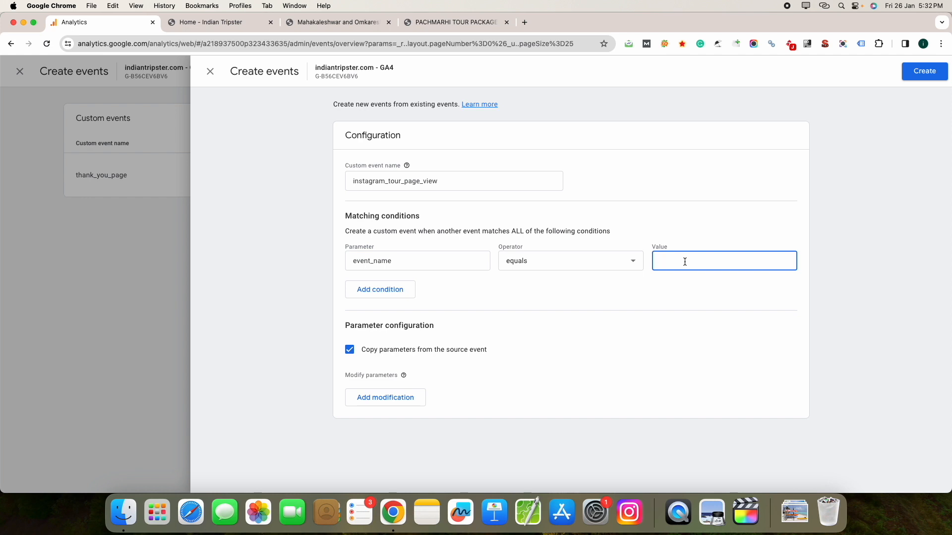
type("page_view")
left_click(363, 290)
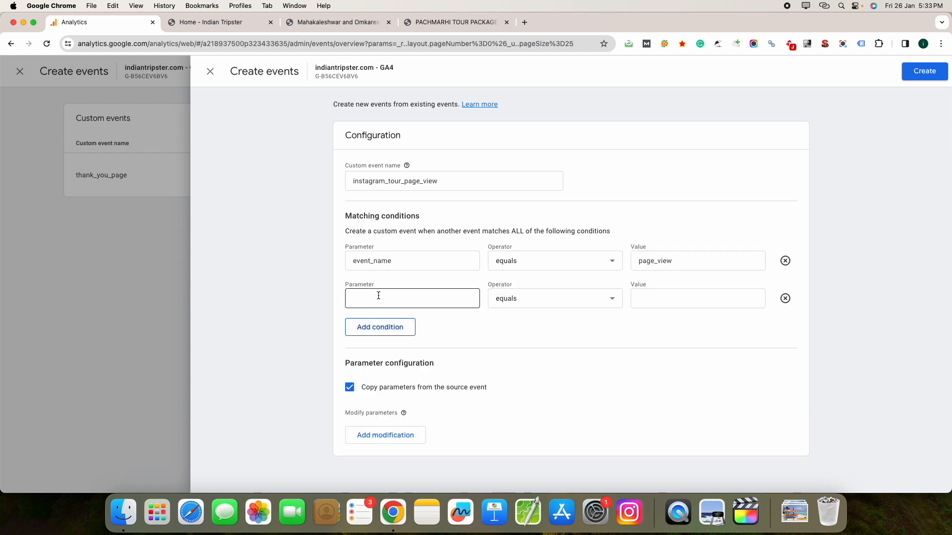
left_click(379, 295)
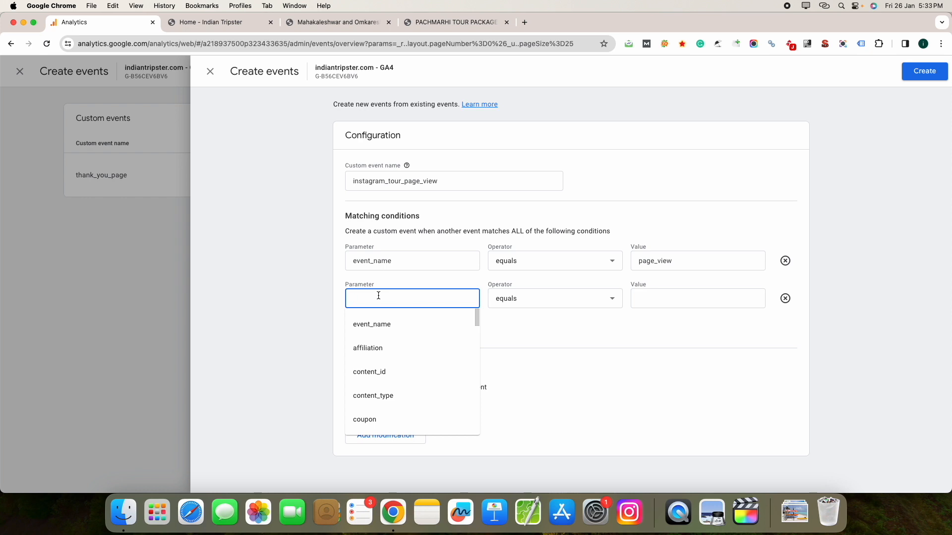
type("page")
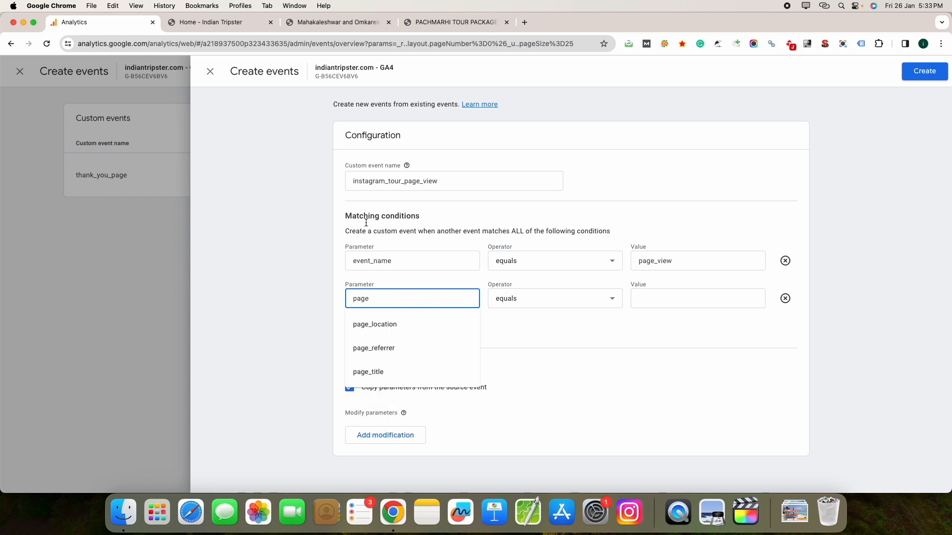
left_click(385, 324)
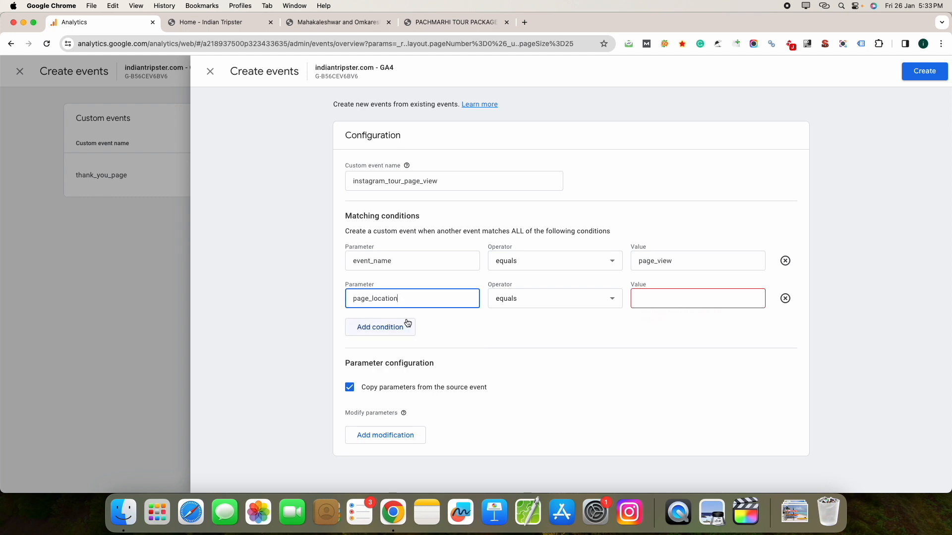
left_click(539, 302)
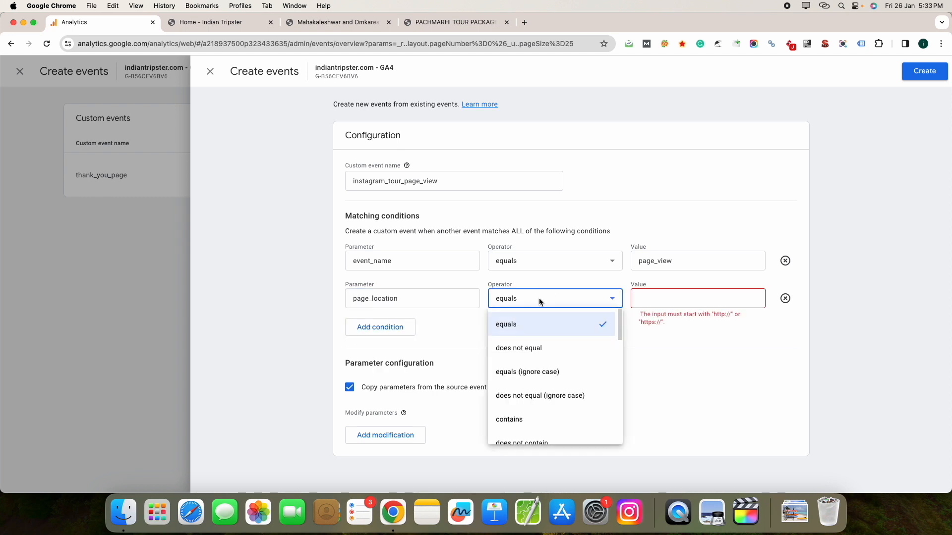
left_click(536, 424)
left_click(669, 300)
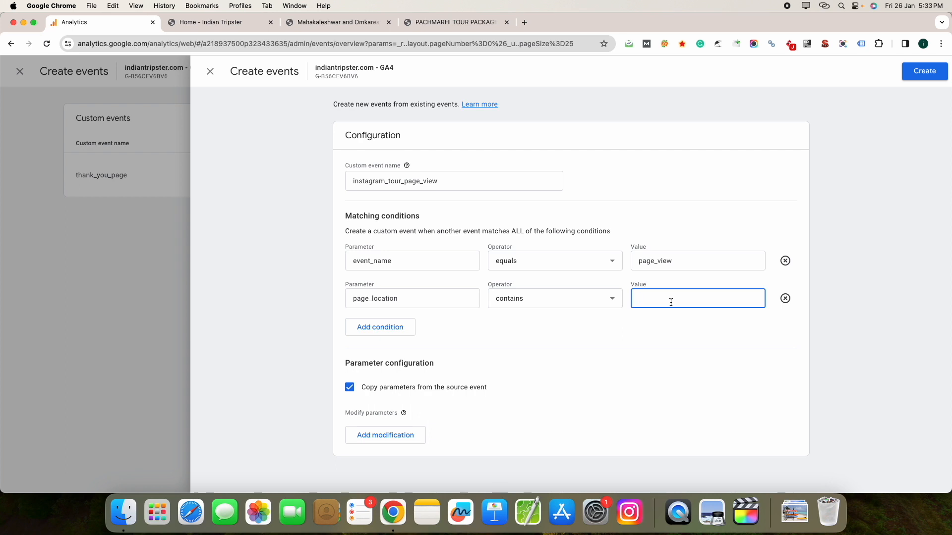
left_click(247, 19)
left_click(328, 22)
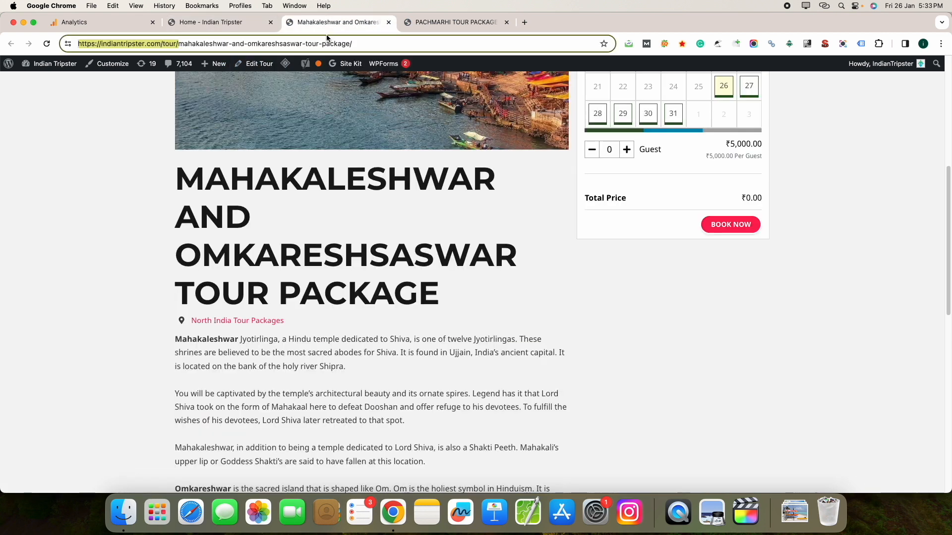
left_click(171, 43)
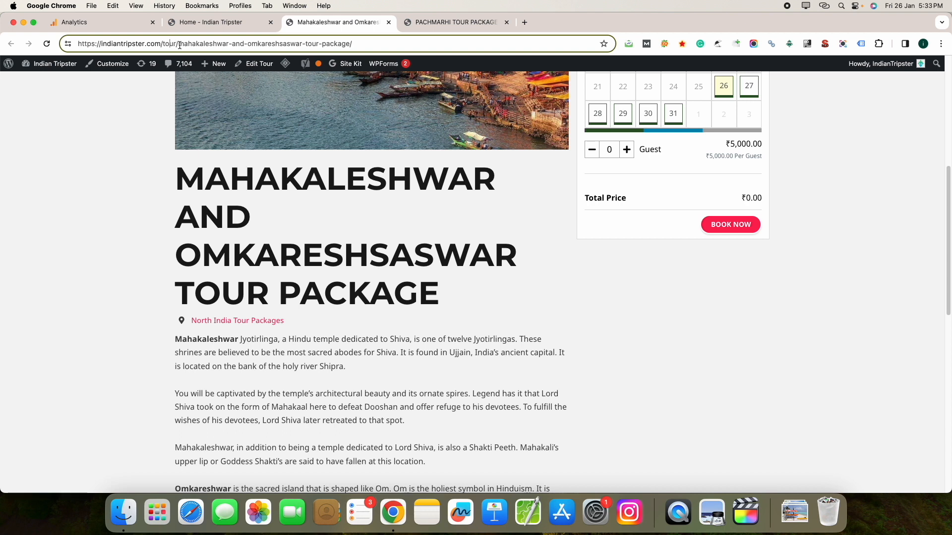
left_click_drag(178, 44, 164, 44)
left_click_drag(178, 44, 78, 44)
key("super+c")
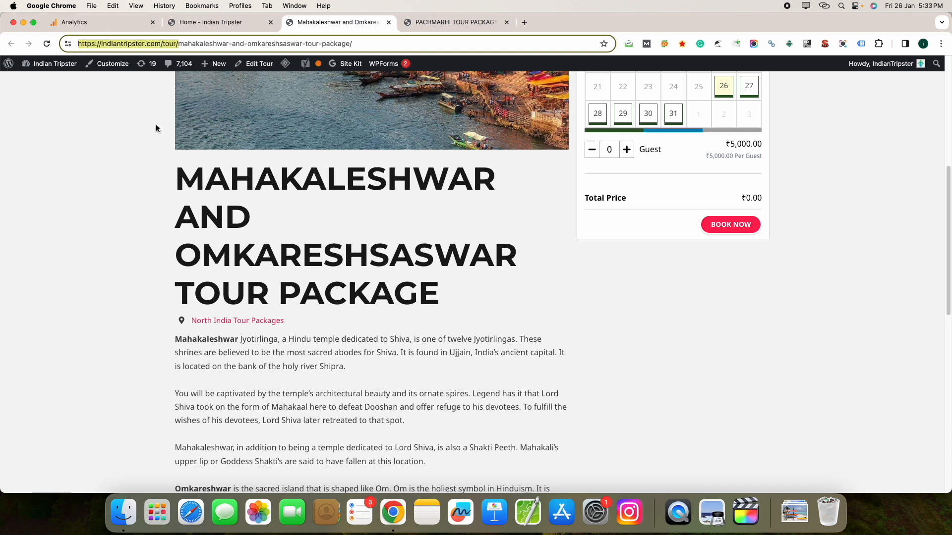
left_click(207, 22)
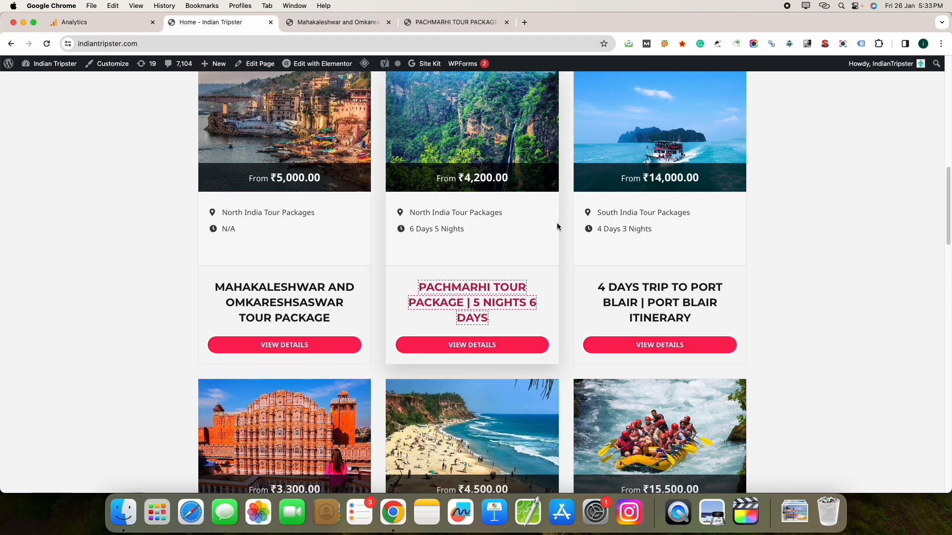
left_click(112, 27)
left_click(671, 297)
key("super+v")
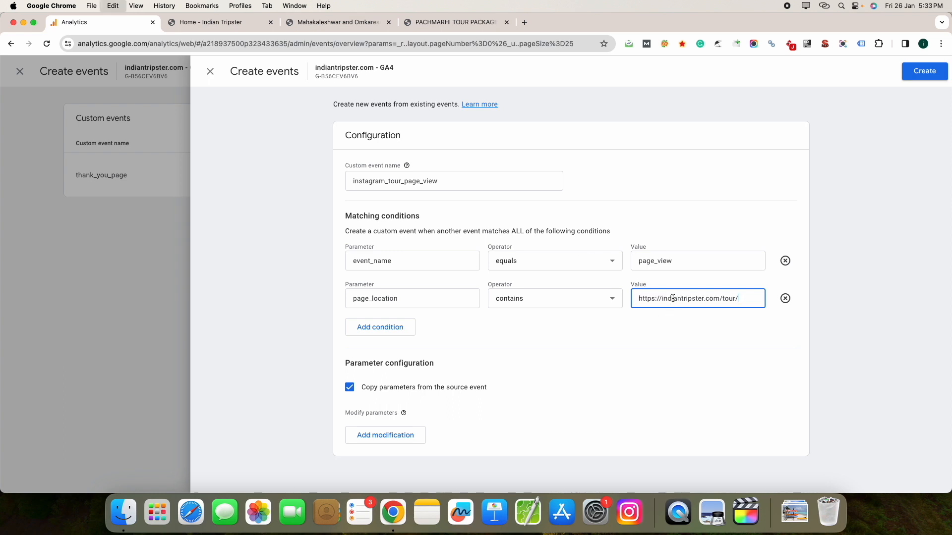
- Add a third matching condition requiring that page_referrer equals instagram
left_click(374, 331)
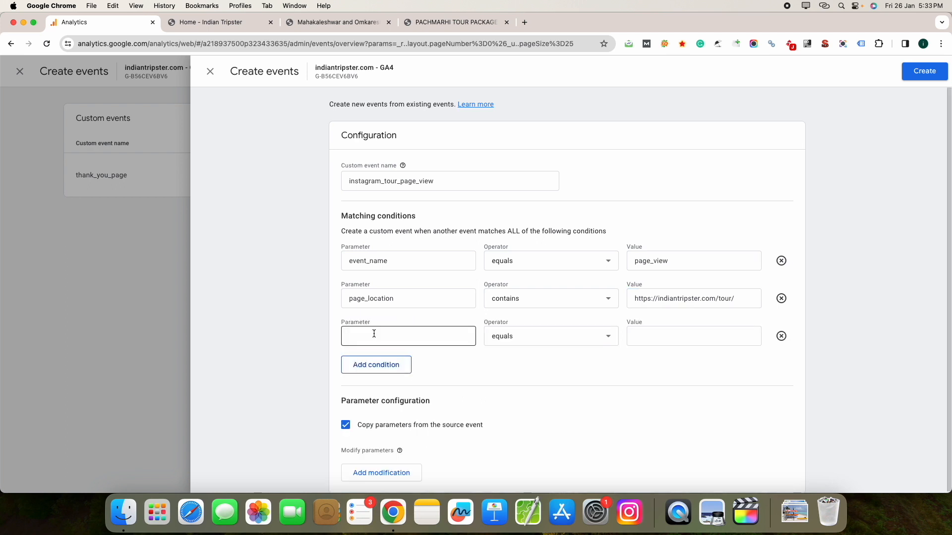
left_click(374, 334)
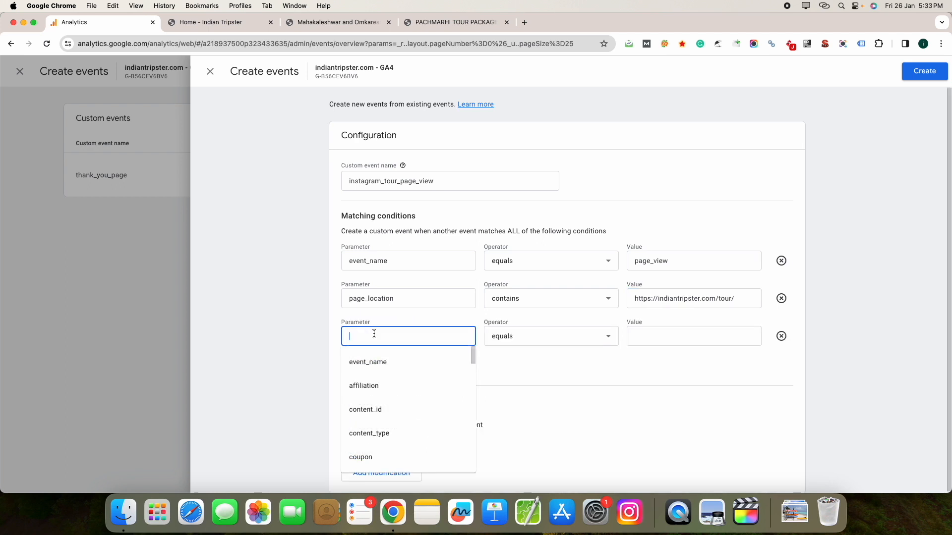
type("page")
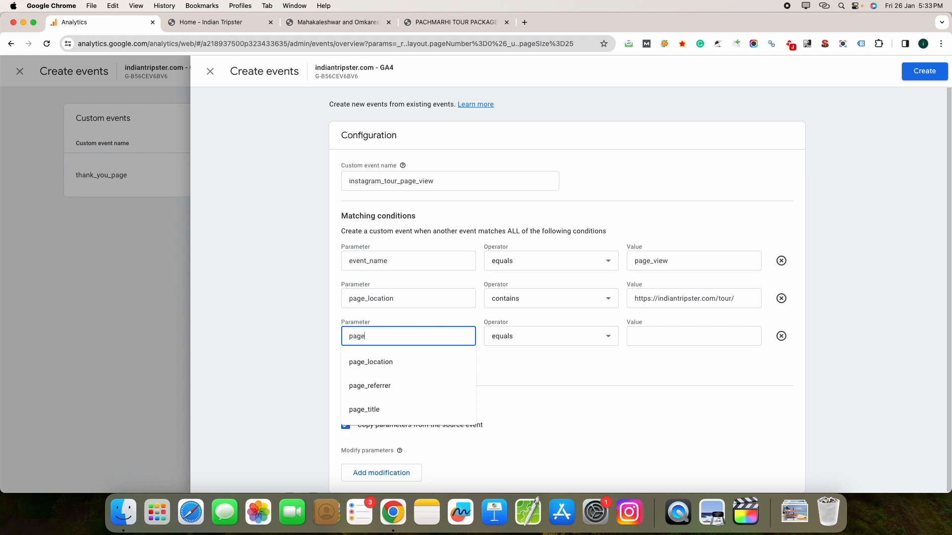
left_click(382, 385)
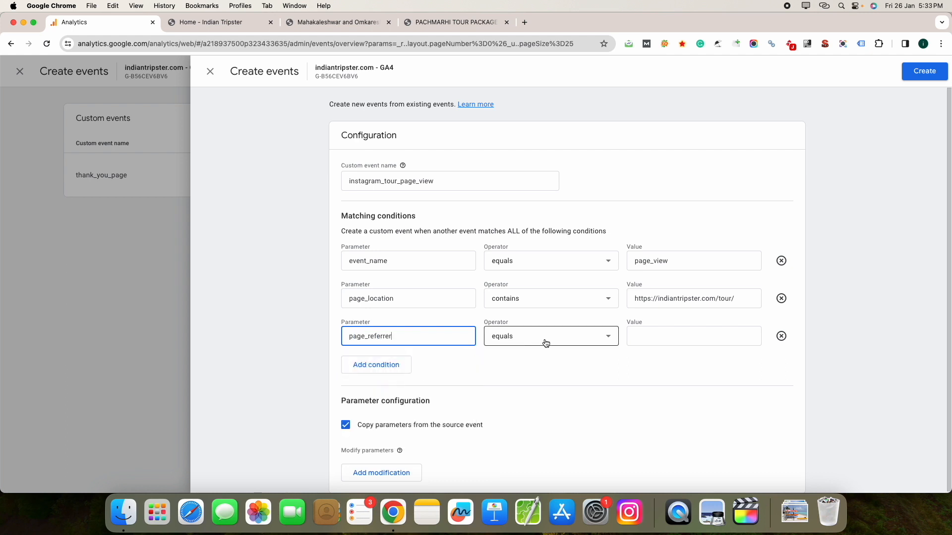
left_click(721, 331)
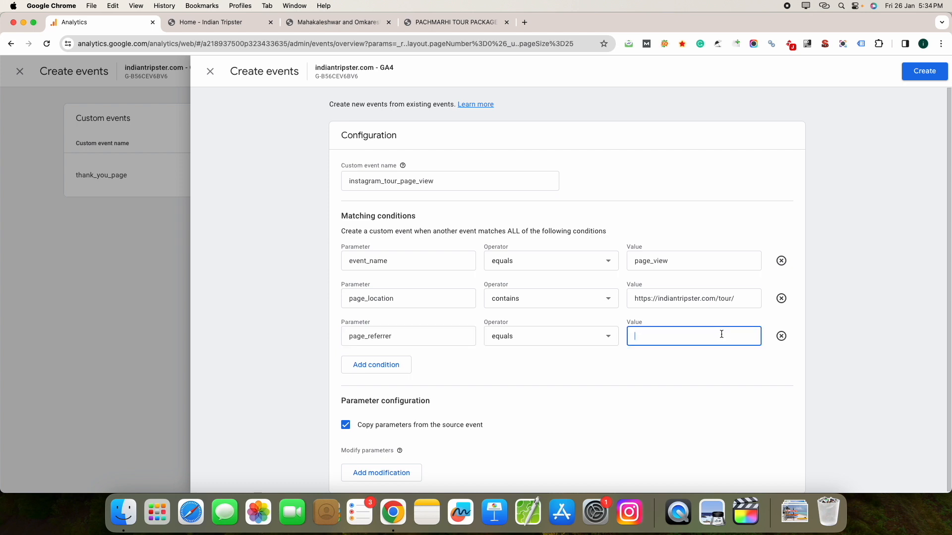
type("instagram")
scroll(588, 381, "down", 1)
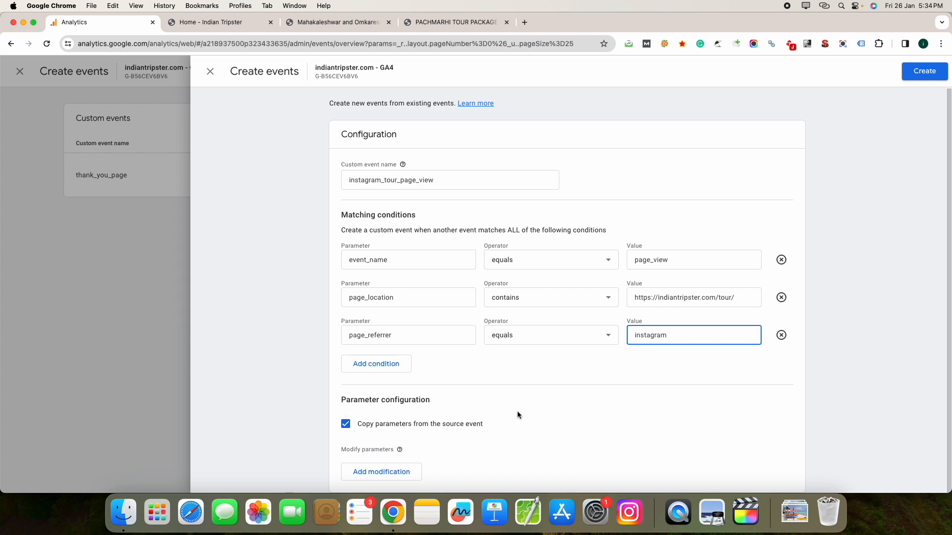
- Create the instagram_tour_page_view event with the configured matching conditions and close the custom events list
left_click(925, 71)
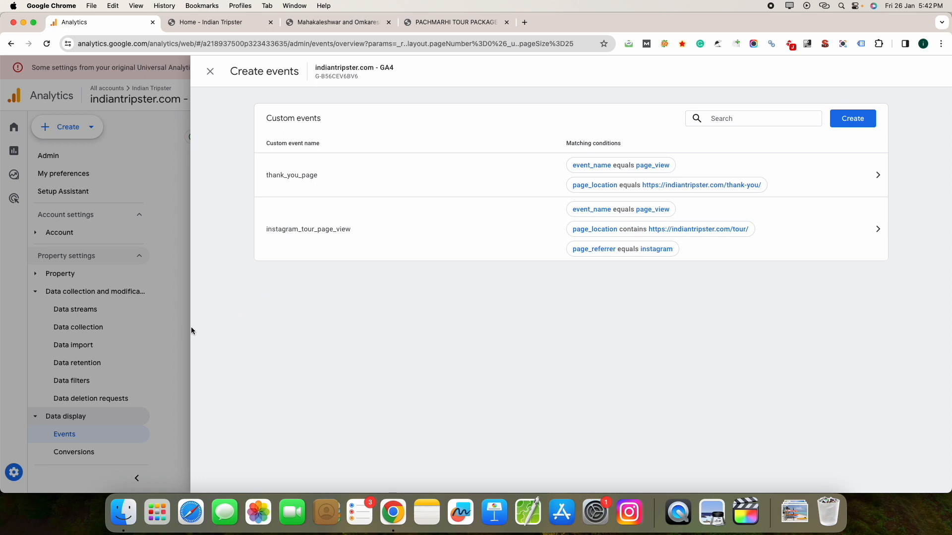
left_click(174, 334)
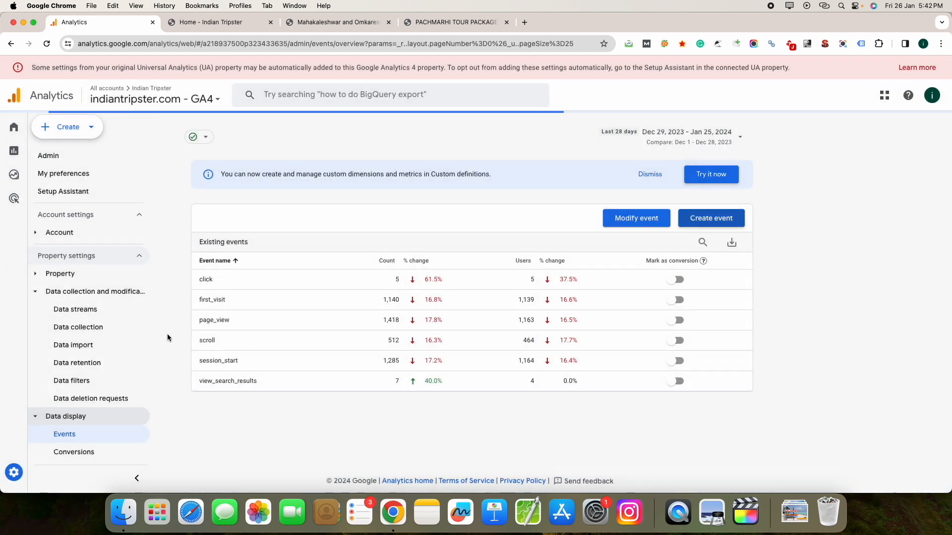
scroll(89, 412, "down", 5)
left_click(83, 330)
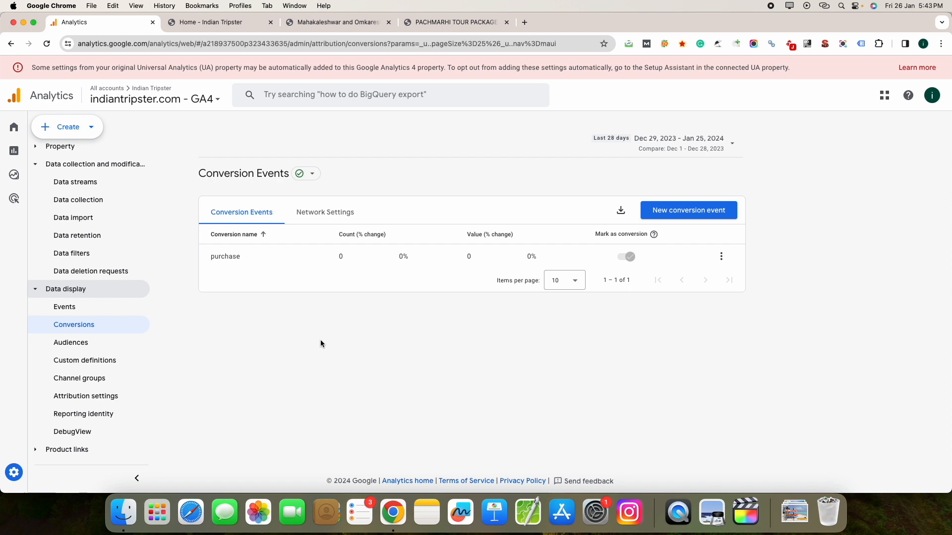
left_click(677, 216)
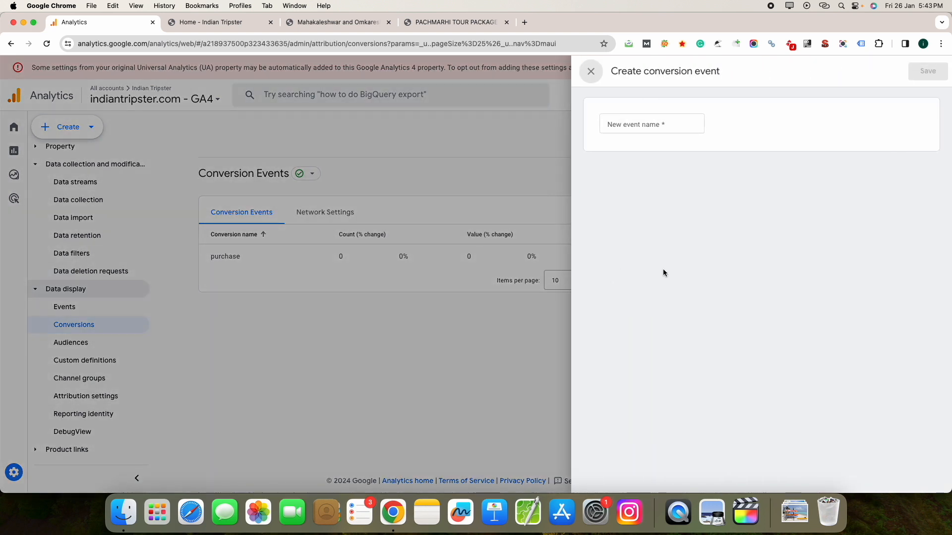
left_click(647, 123)
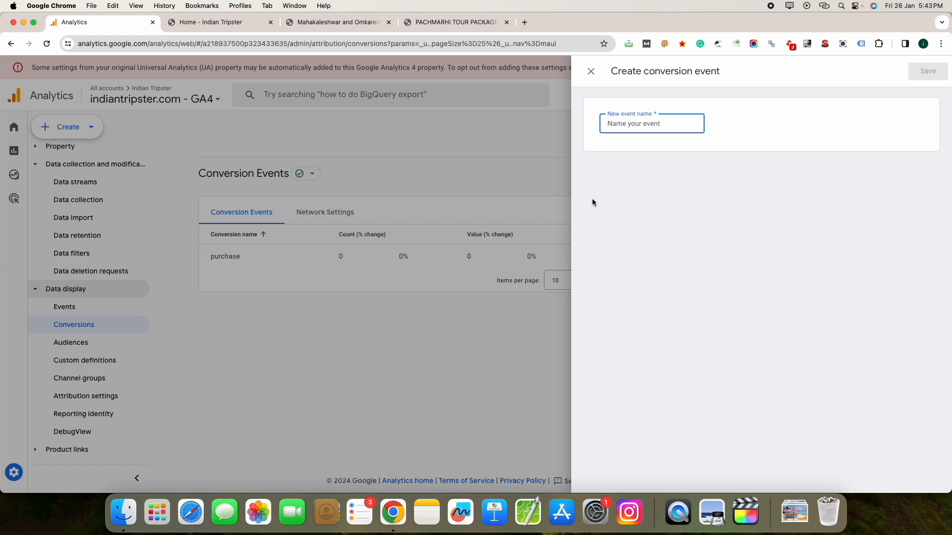
left_click(296, 299)
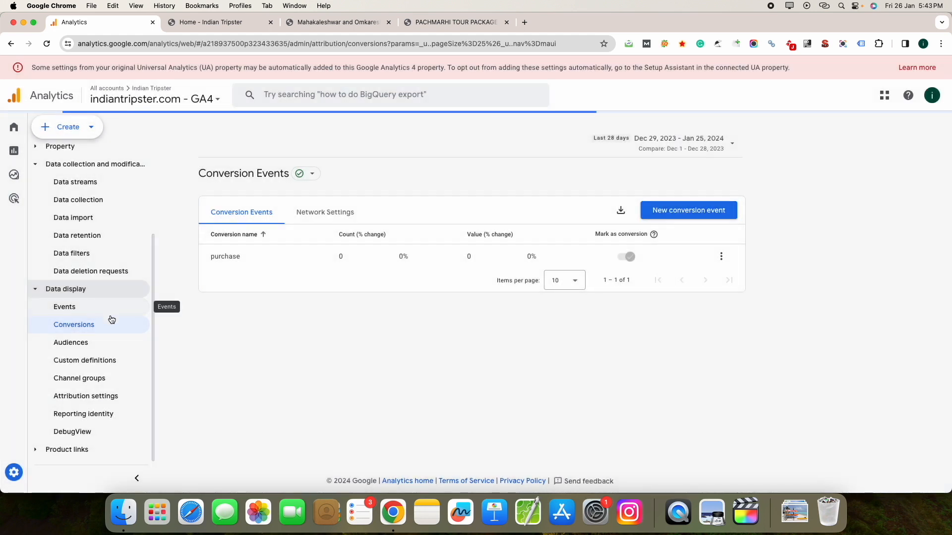
- Check the exact name of the thank-you page event in the property's custom events list
left_click(111, 310)
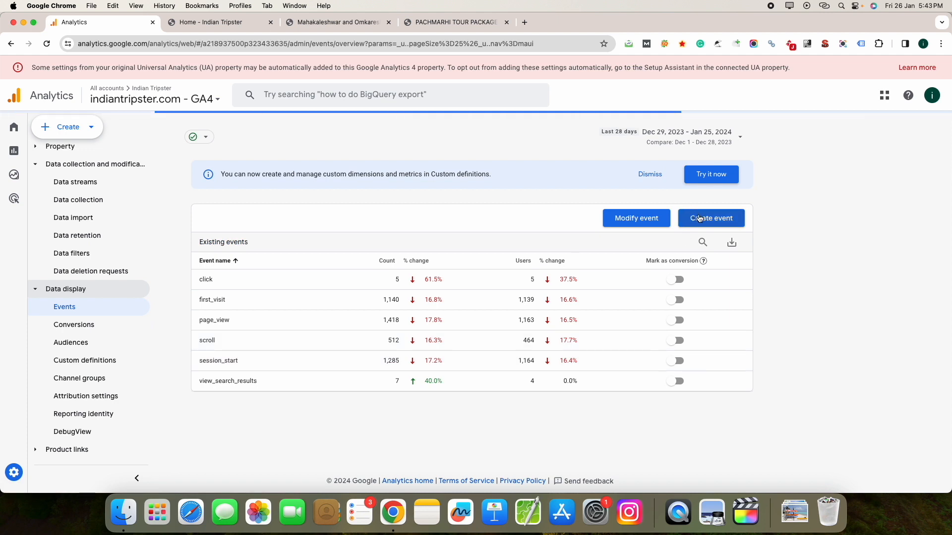
left_click(698, 218)
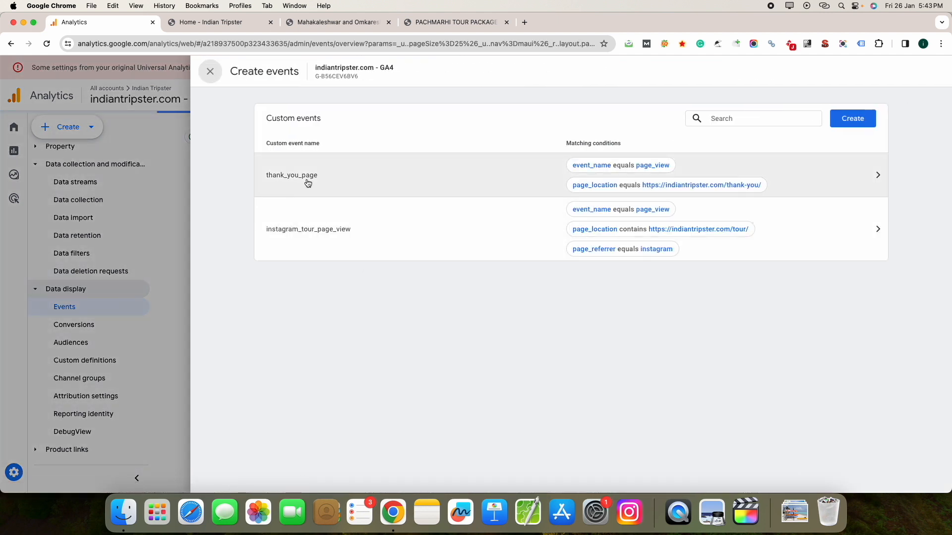
left_click(105, 329)
- Create and save a new conversion event named thank_you_page in the property's conversions
left_click(105, 329)
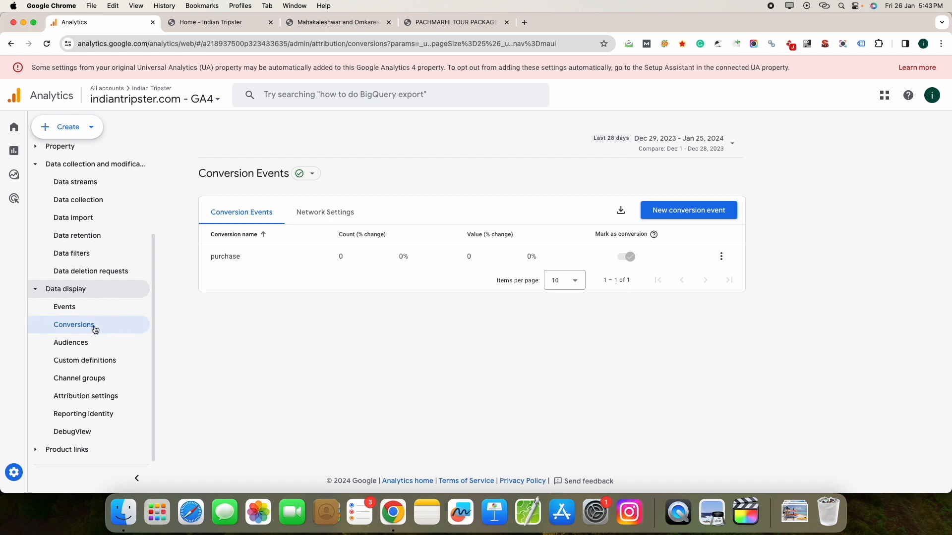
left_click(677, 221)
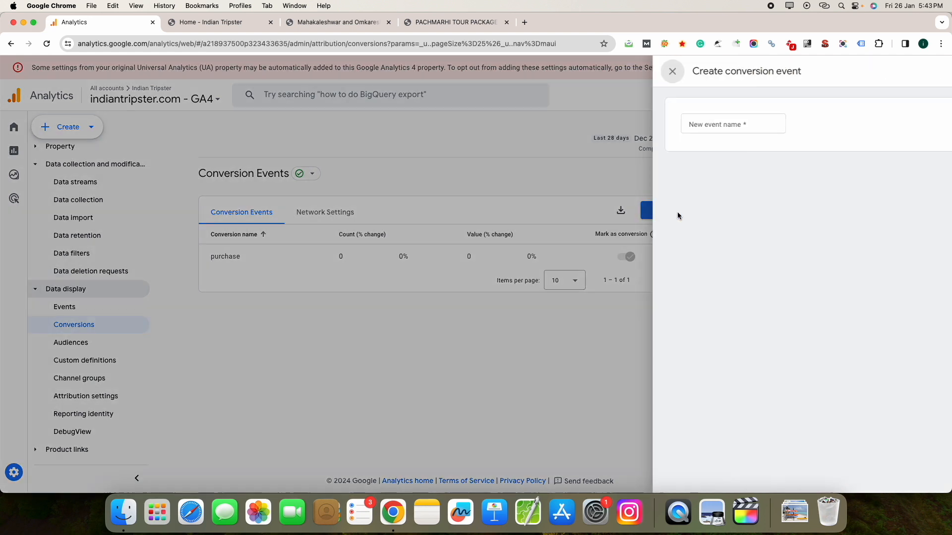
left_click(658, 123)
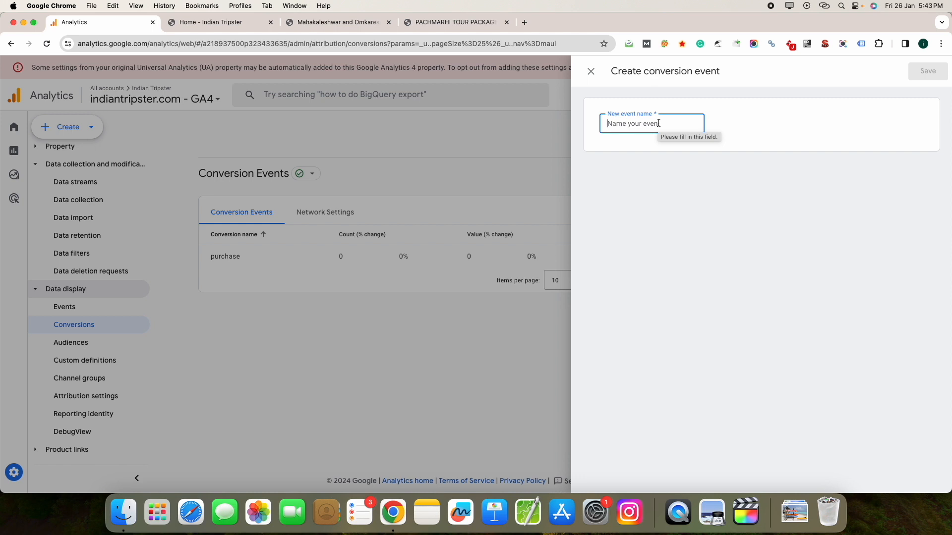
type("than")
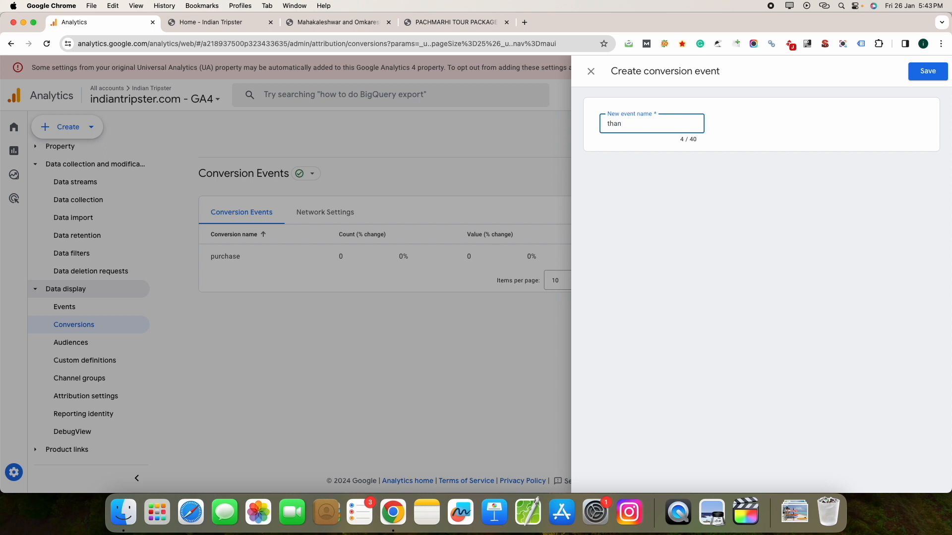
type("k_youyou")
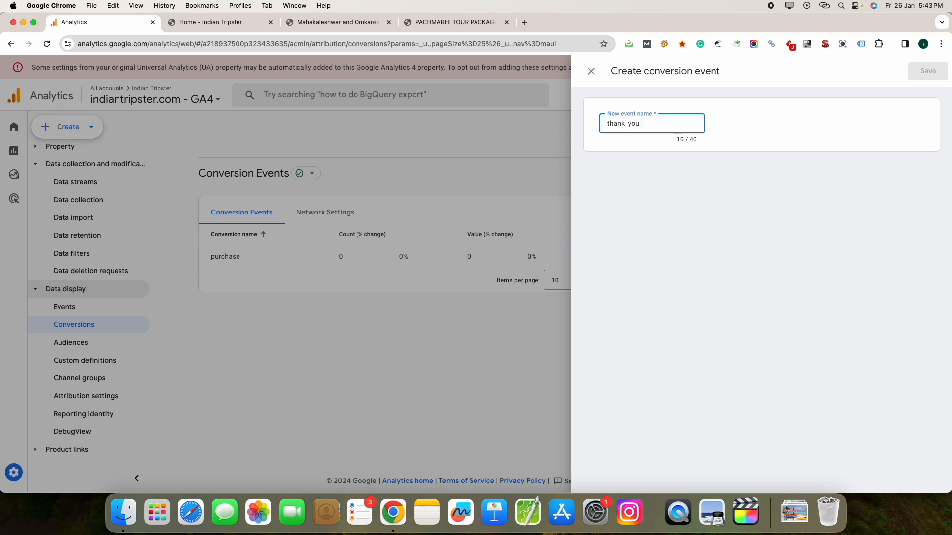
type("_page")
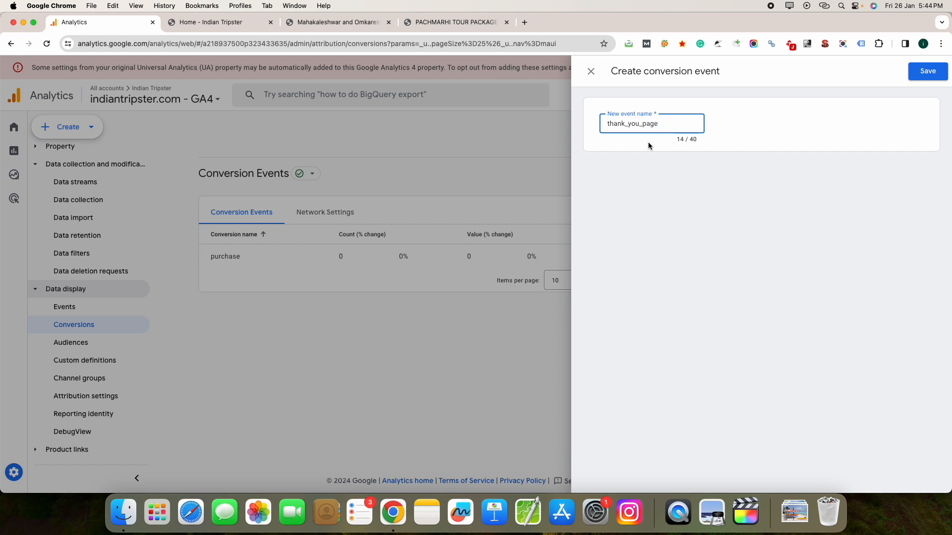
left_click(927, 74)
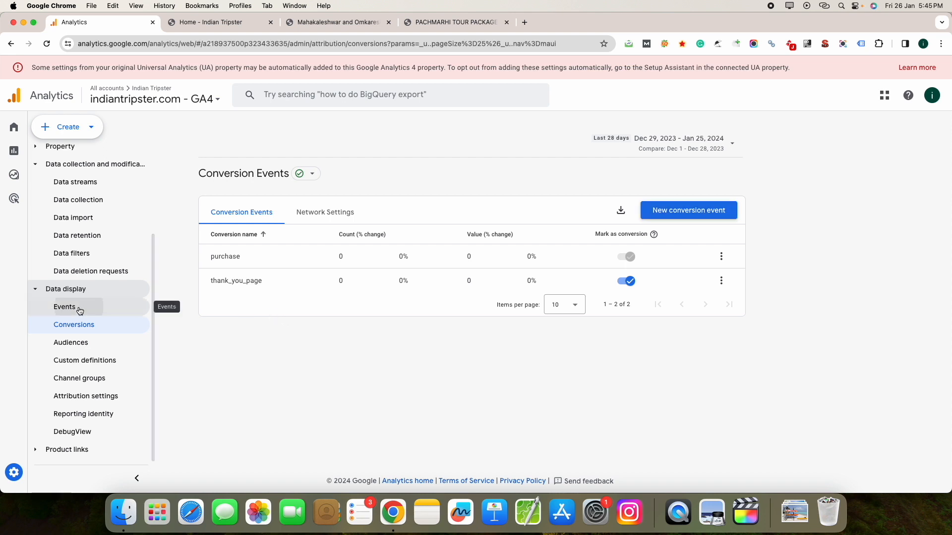
- Check the exact name of the Instagram tour event in the custom events list and return to the conversions
left_click(113, 308)
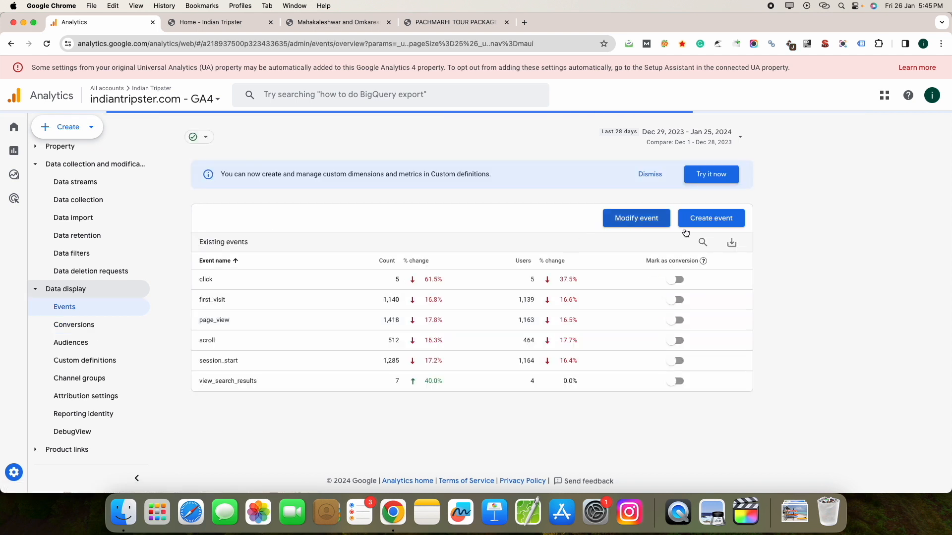
left_click(708, 215)
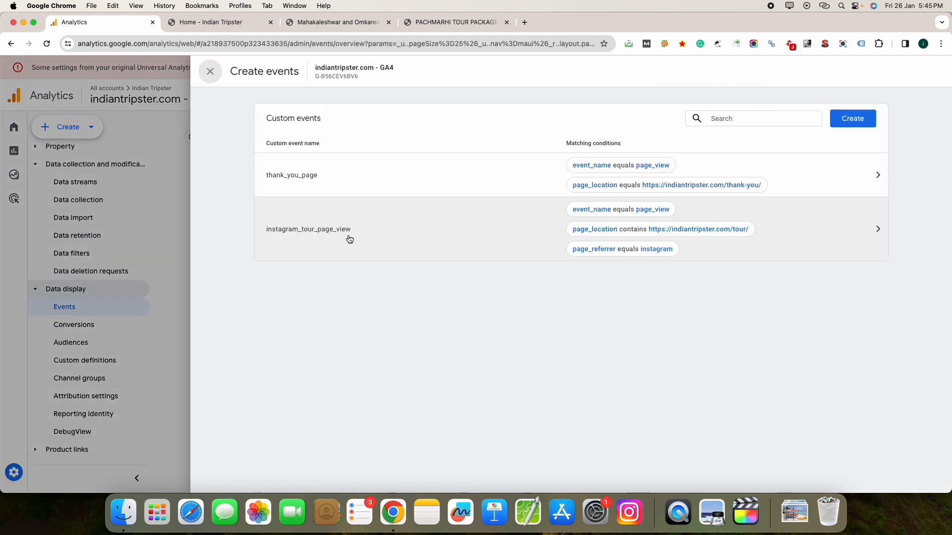
left_click(103, 319)
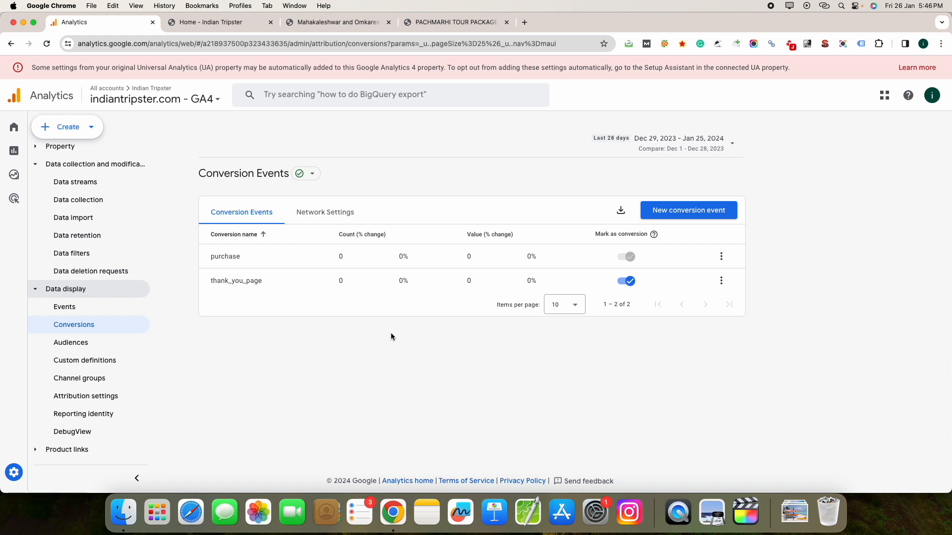
- Create and save a second conversion event named instagram_tour_page_view
left_click(701, 215)
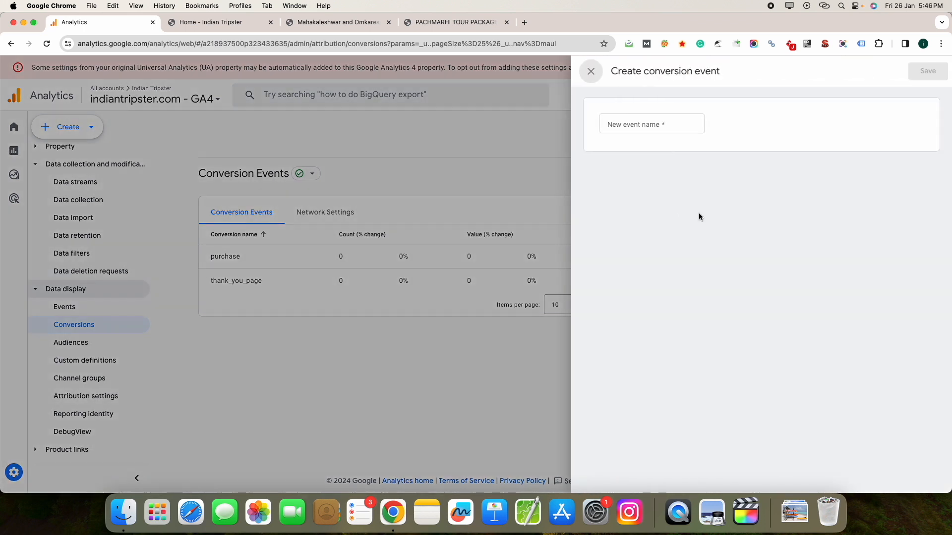
left_click(653, 124)
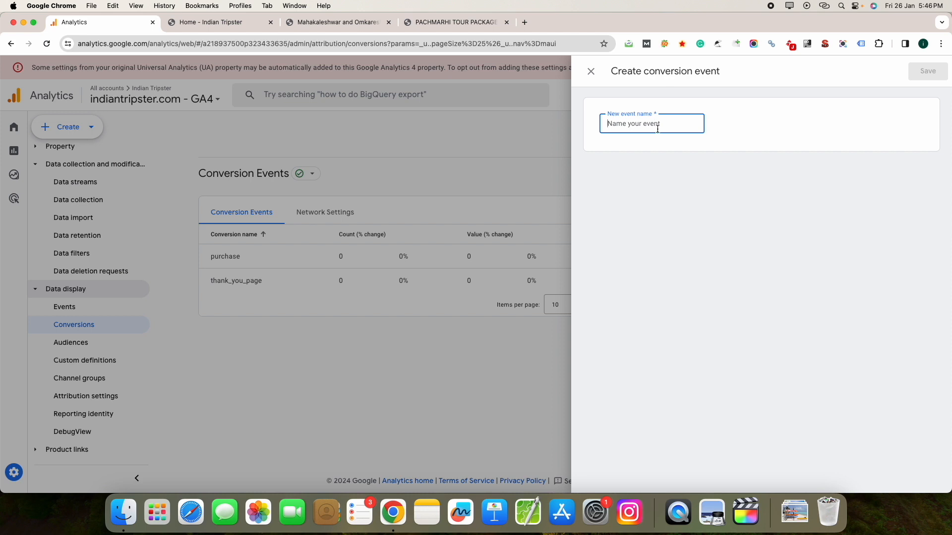
type("instagram")
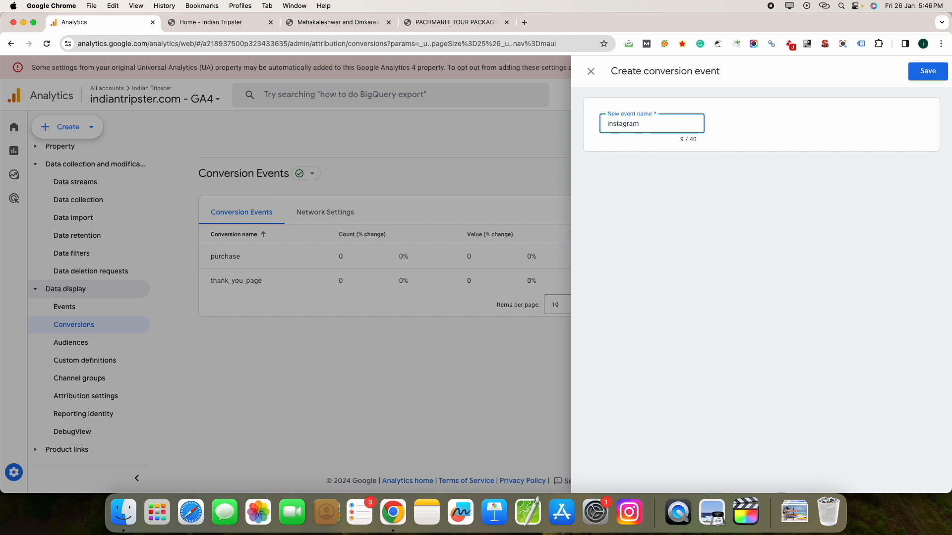
type("_tour_page_view")
left_click(926, 72)
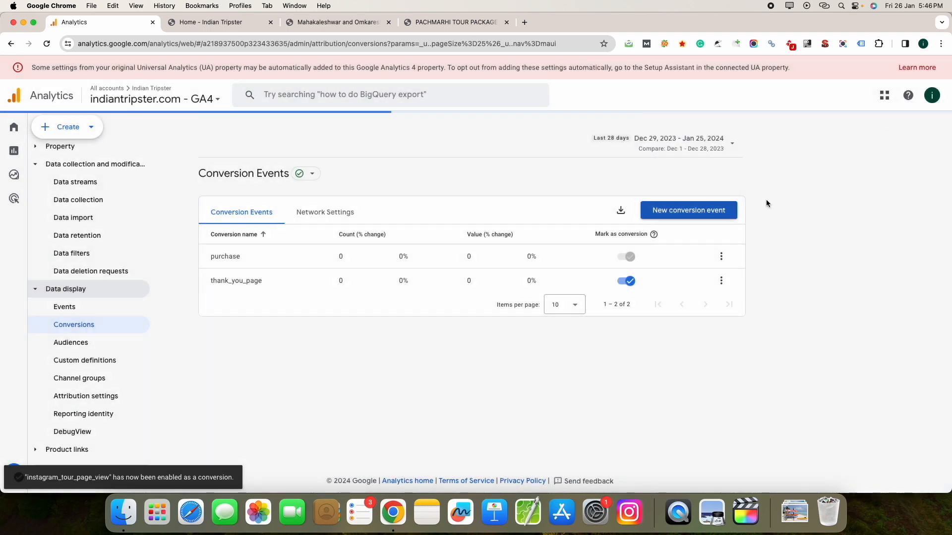